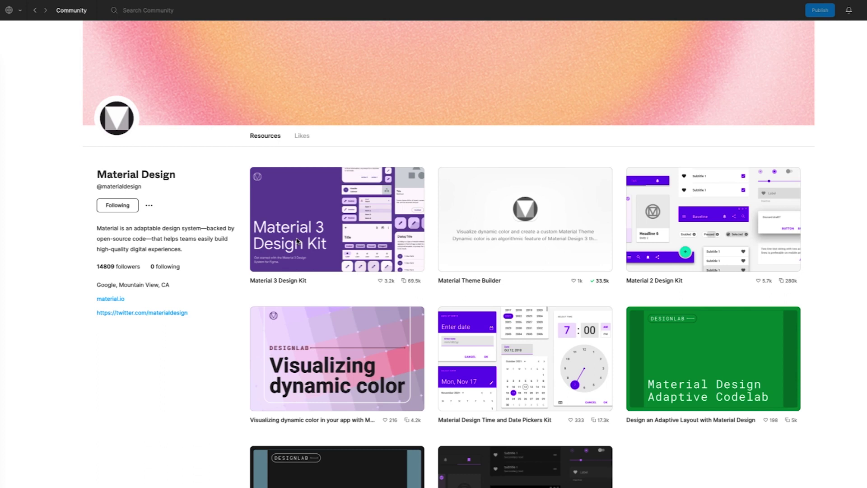
# Step: Open the Material 3 Design Kit resource from Community to reach the [lab] variable fonts file
pyautogui.click(302, 284)
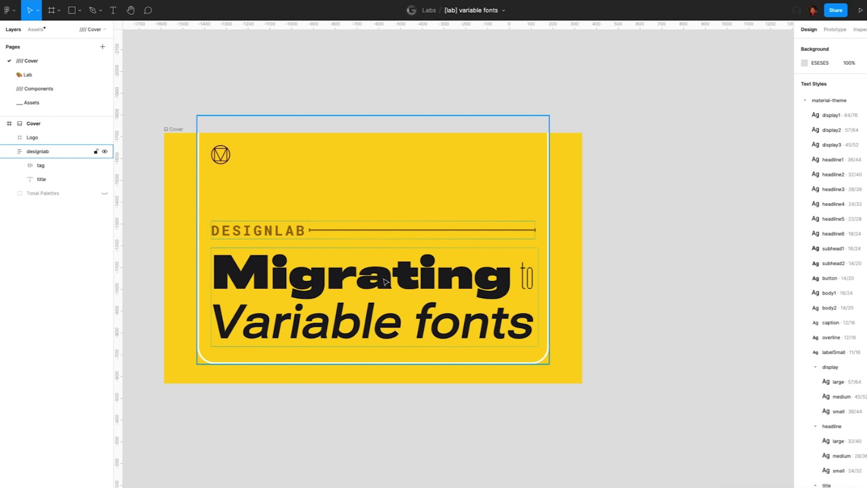
# Step: Select the cover title, then go to the Lab page with the 'Migrating to Variable fonts' intro card
pyautogui.doubleClick(384, 282)
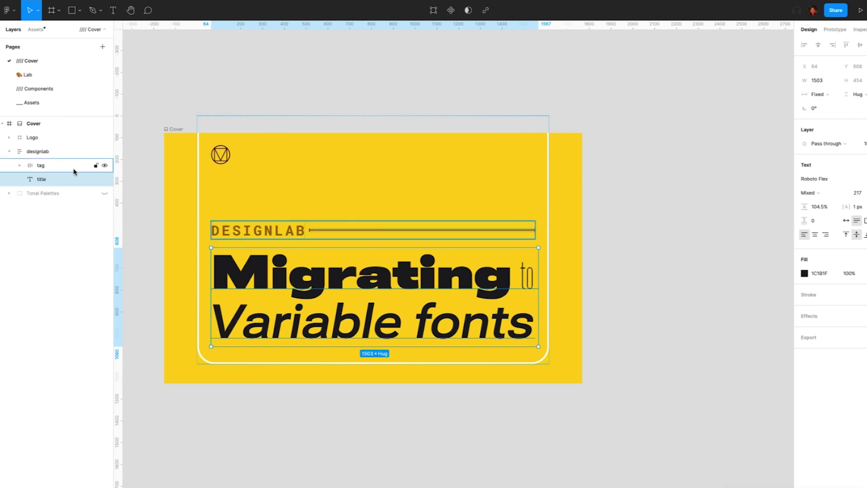
pyautogui.click(64, 81)
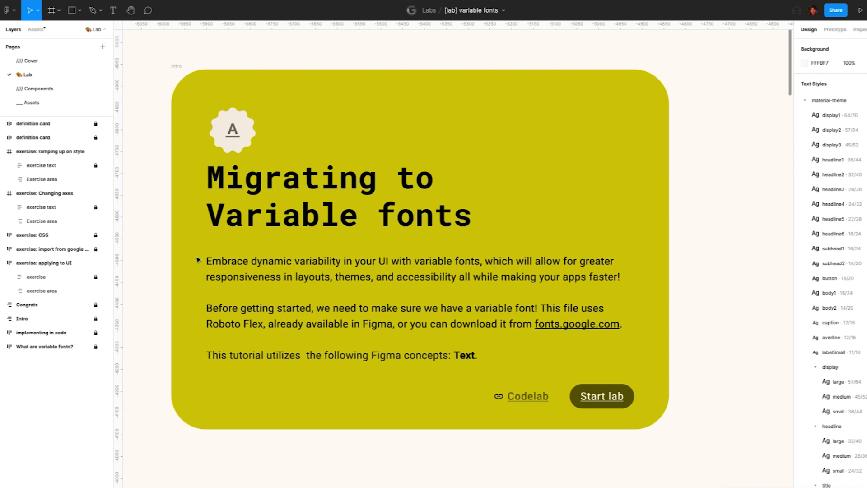
# Step: Scroll past the 'What are variable fonts?' frame to the Changing axes Handgloves samples
pyautogui.scroll(-3, 198, 260)
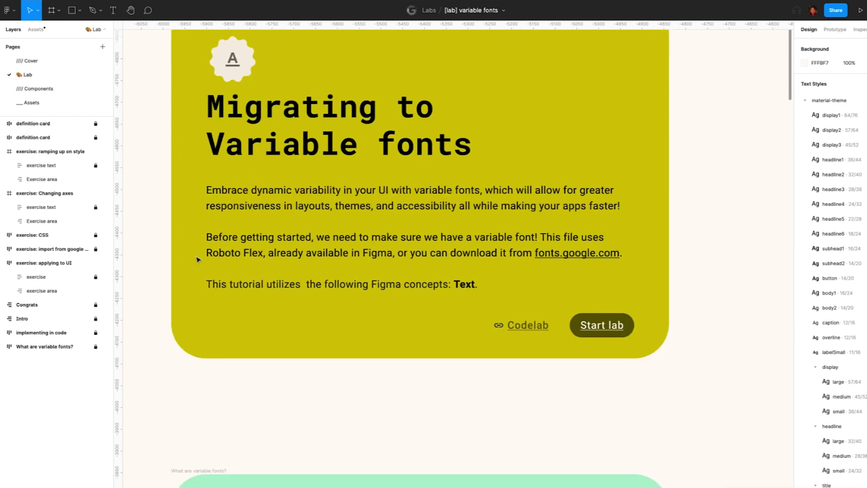
pyautogui.scroll(-3, 198, 260)
pyautogui.scroll(-7, 197, 260)
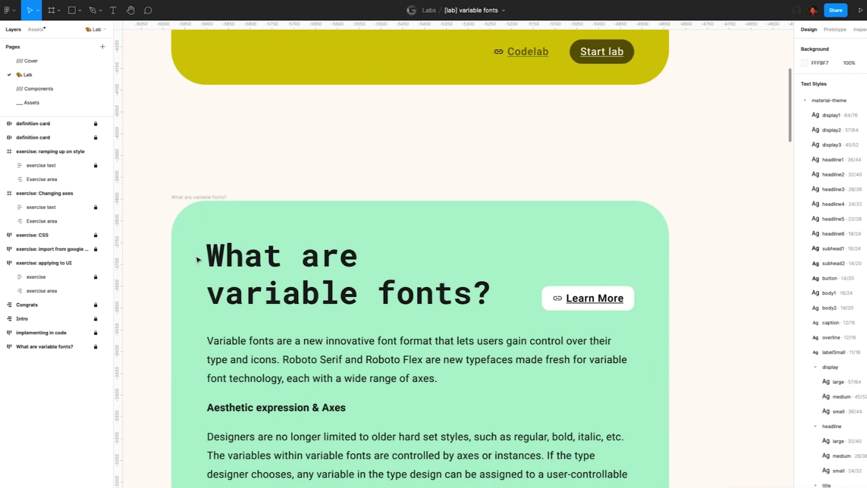
pyautogui.scroll(-6, 198, 260)
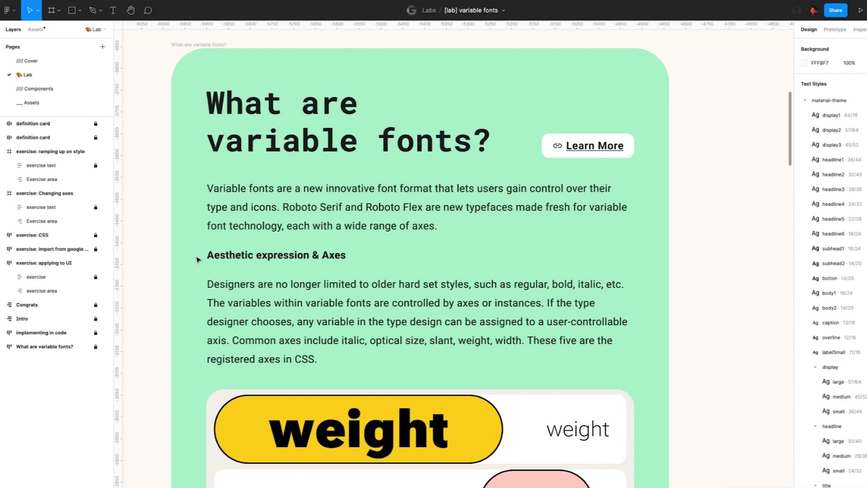
pyautogui.scroll(-1, 197, 259)
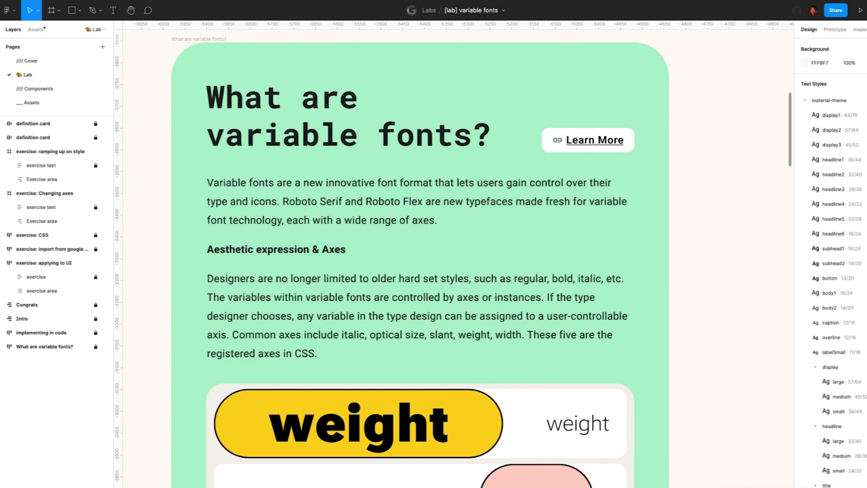
pyautogui.scroll(-5, 579, 262)
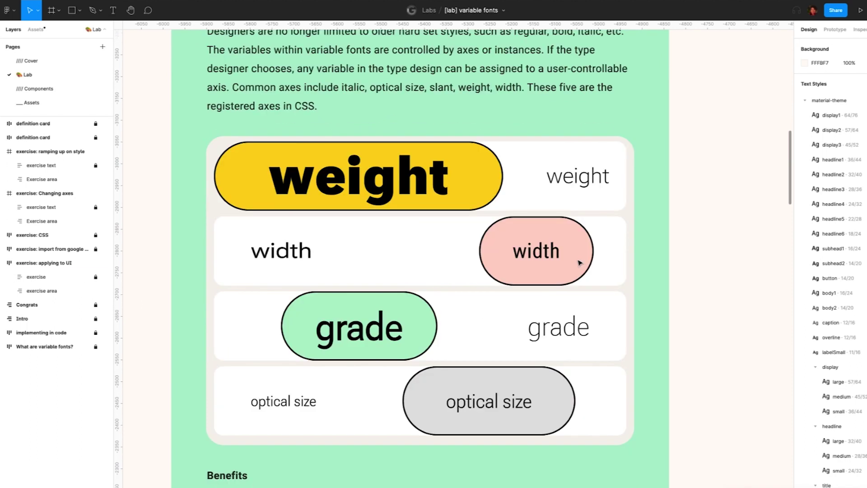
pyautogui.scroll(-2, 579, 262)
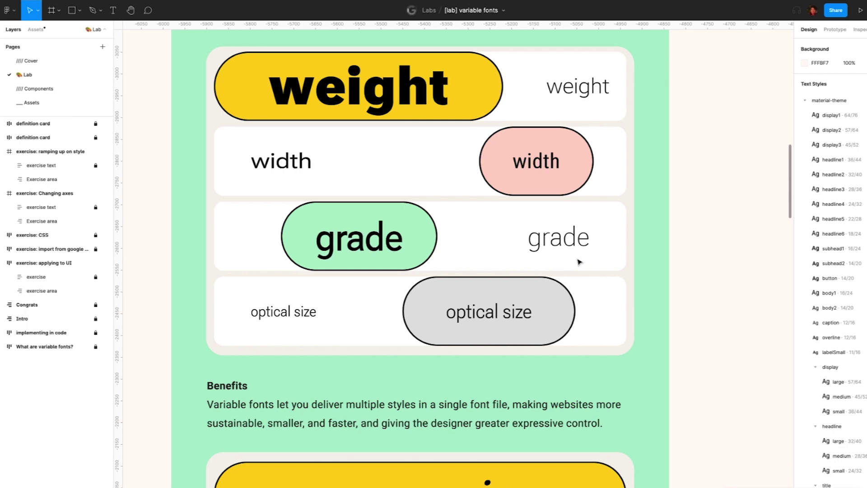
pyautogui.scroll(-5, 579, 262)
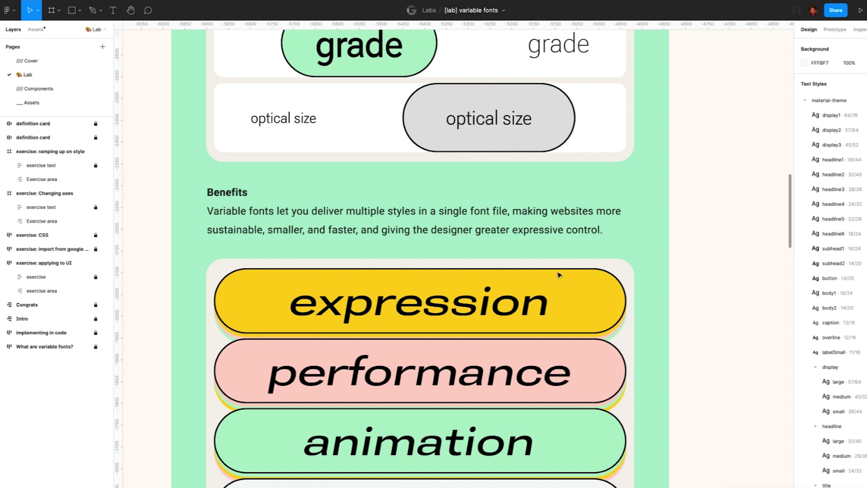
pyautogui.hscroll(3, 560, 274)
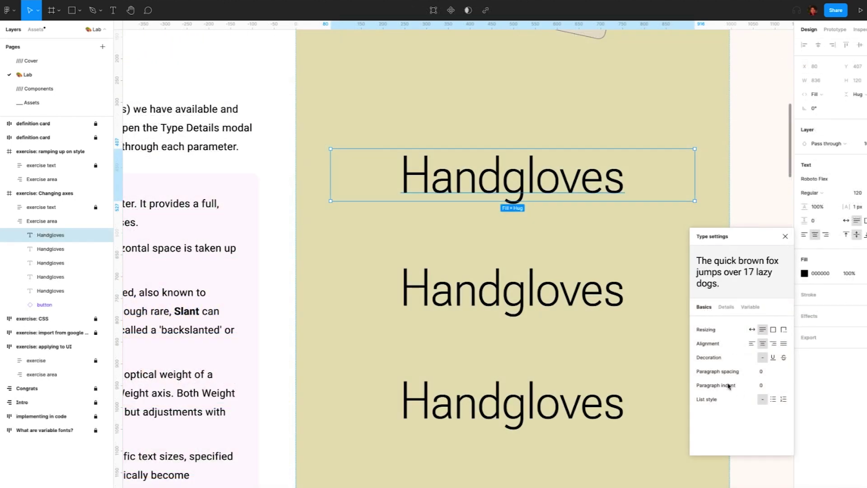
# Step: Make the first Handgloves much heavier and adjust the second one's Width axis
pyautogui.click(744, 308)
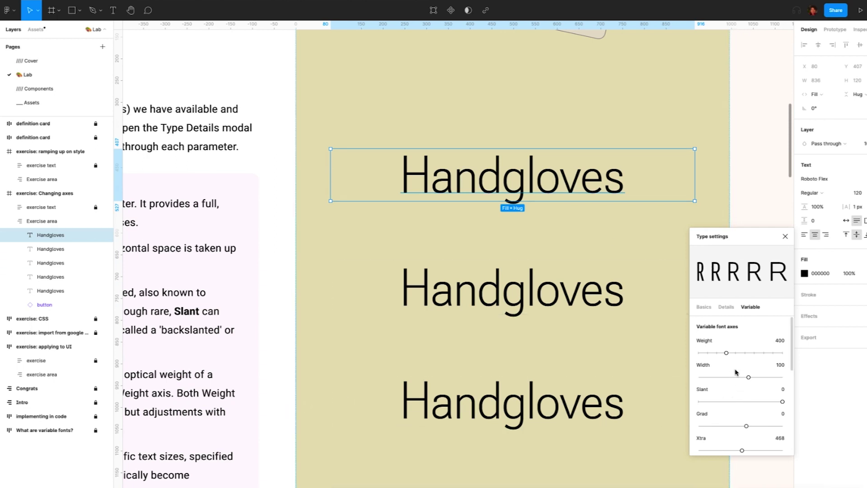
pyautogui.moveTo(727, 353); pyautogui.dragTo(759, 353)
pyautogui.scroll(-3, 566, 355)
pyautogui.press('Tab')
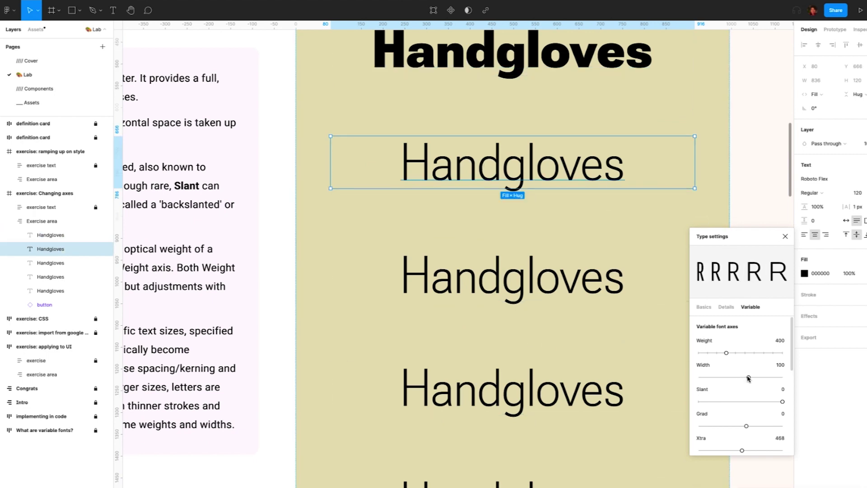
pyautogui.moveTo(748, 379); pyautogui.dragTo(718, 381)
# Step: Slant the third Handgloves into a gentle italic with a negative Slant value
pyautogui.click(494, 289)
pyautogui.scroll(-1, 494, 329)
pyautogui.scroll(-2, 494, 330)
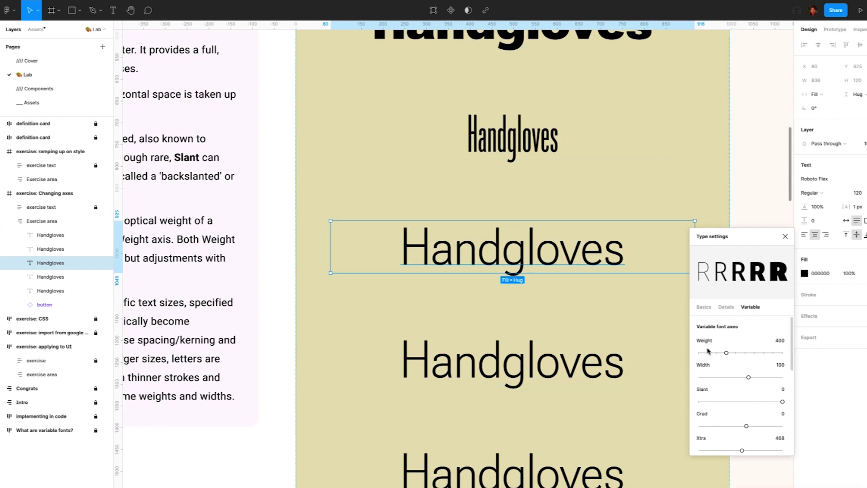
pyautogui.scroll(-1, 731, 383)
pyautogui.moveTo(780, 394); pyautogui.dragTo(723, 394)
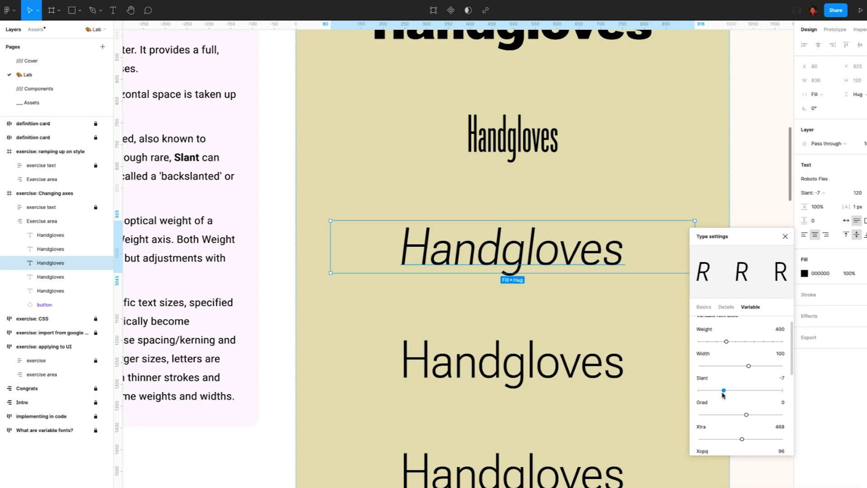
pyautogui.moveTo(723, 394)
pyautogui.mouseDown()
pyautogui.moveTo(799, 391)
pyautogui.moveTo(732, 394)
pyautogui.mouseUp()
pyautogui.scroll(-3, 675, 393)
pyautogui.click(547, 235)
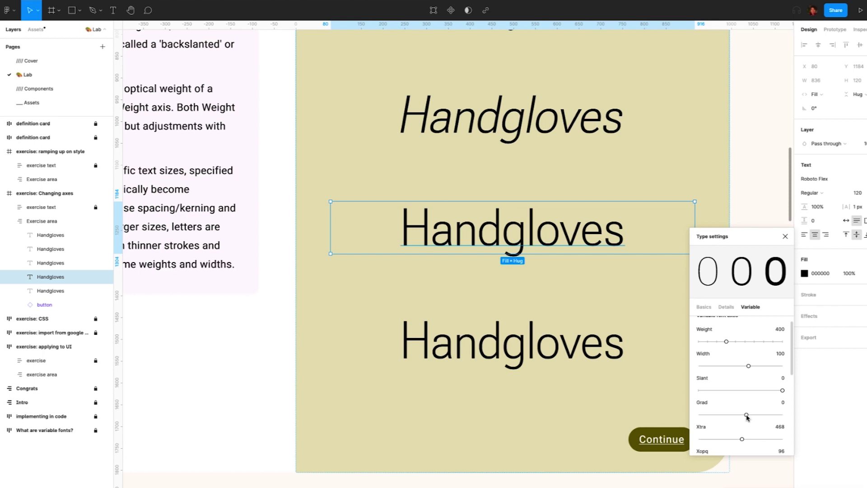
# Step: Raise the fourth Handgloves' grade and set the fifth's optical size to 144
pyautogui.moveTo(746, 416)
pyautogui.mouseDown()
pyautogui.moveTo(784, 418)
pyautogui.moveTo(711, 415)
pyautogui.moveTo(751, 415)
pyautogui.mouseUp()
pyautogui.press('Tab')
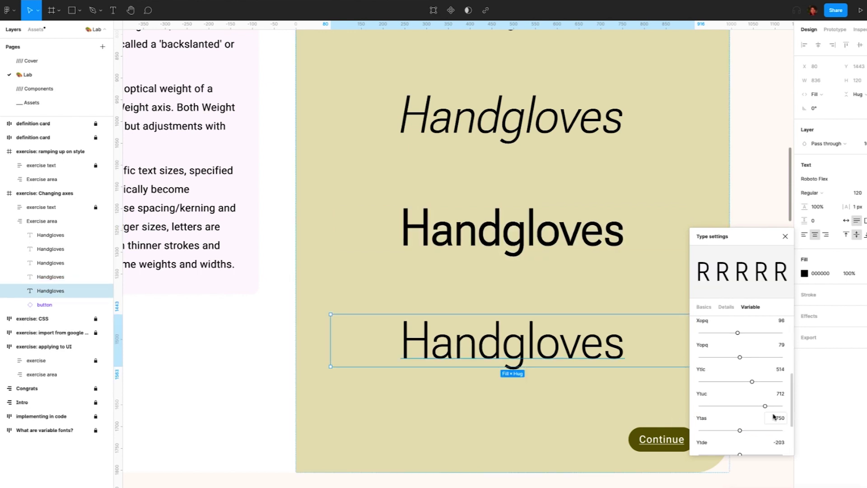
pyautogui.scroll(-3, 773, 416)
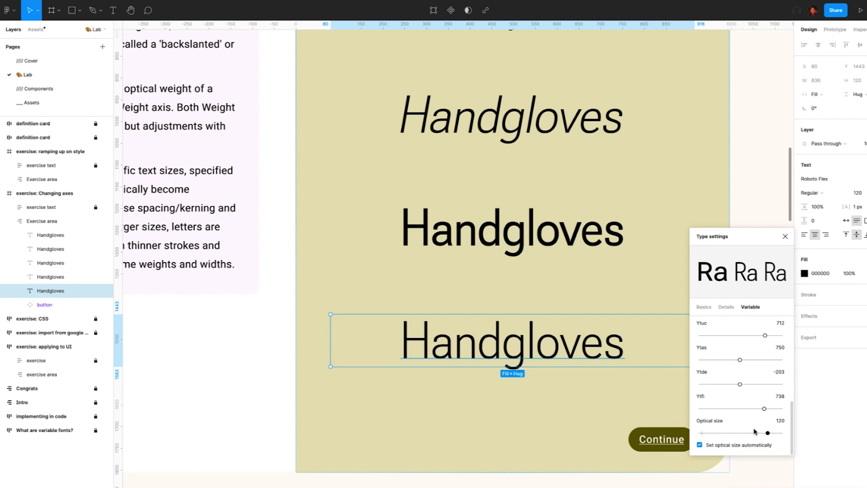
pyautogui.moveTo(767, 433); pyautogui.dragTo(786, 434)
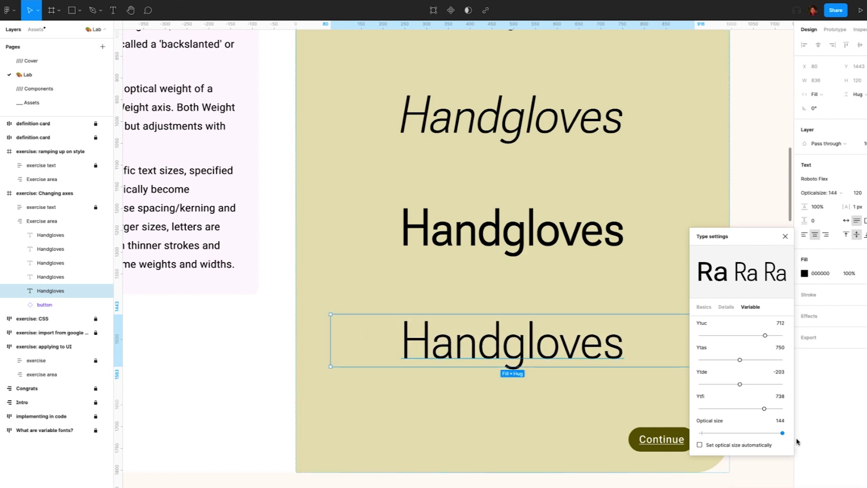
pyautogui.moveTo(782, 433); pyautogui.dragTo(722, 438)
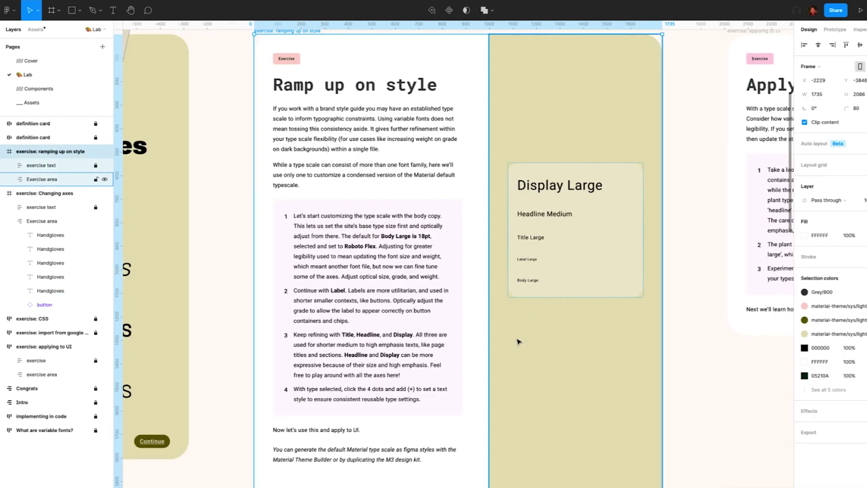
pyautogui.scroll(3, 518, 341)
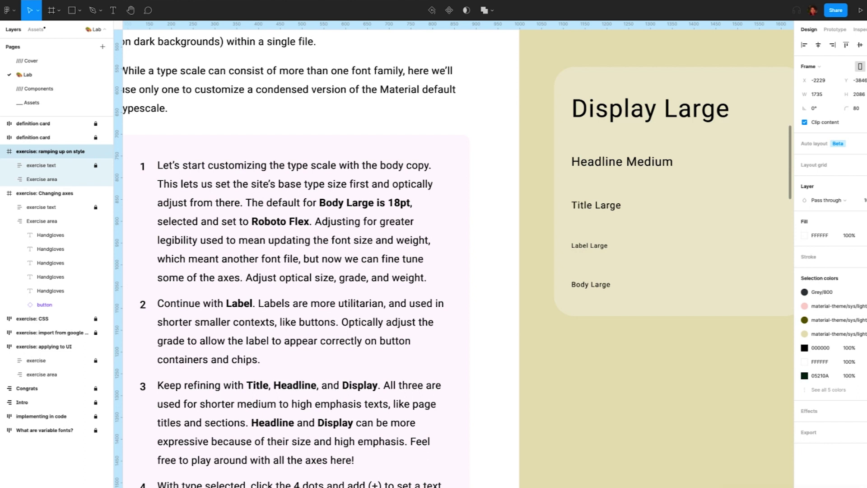
# Step: Change the Body Large sample text to Roboto Flex at font size 18
pyautogui.click(597, 287)
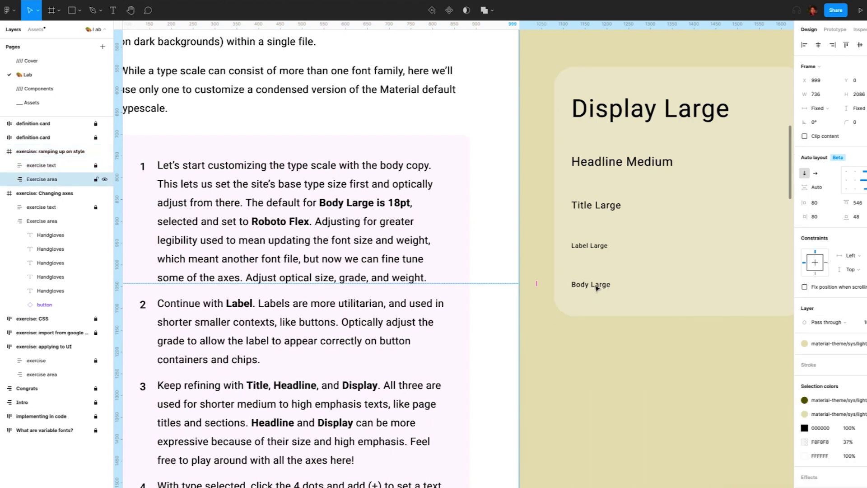
pyautogui.doubleClick(597, 287)
pyautogui.hscroll(5, 520, 348)
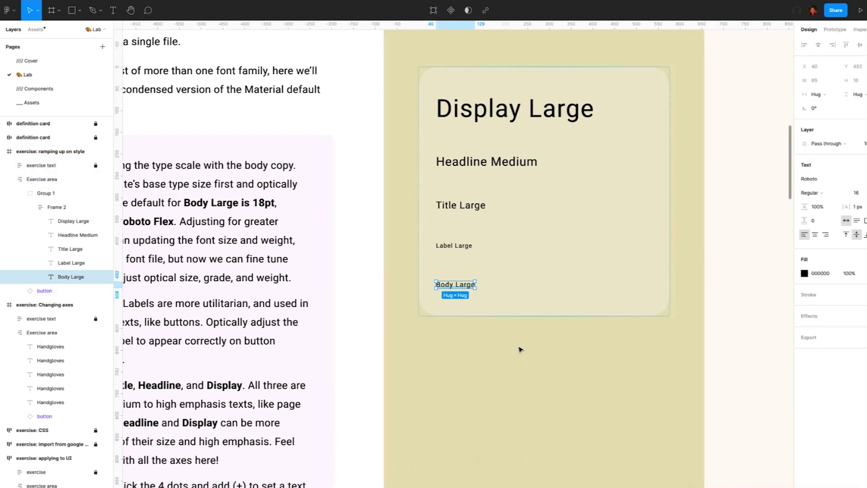
pyautogui.hscroll(1, 520, 349)
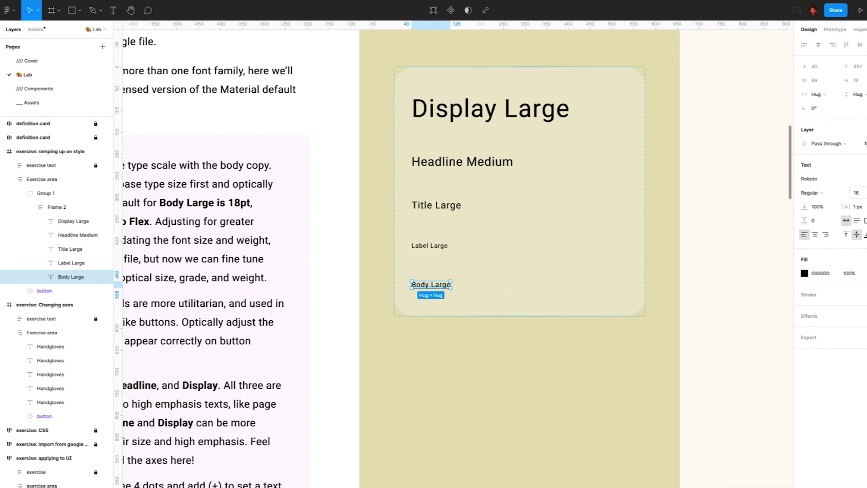
pyautogui.click(857, 193)
pyautogui.write('18')
pyautogui.press('Return')
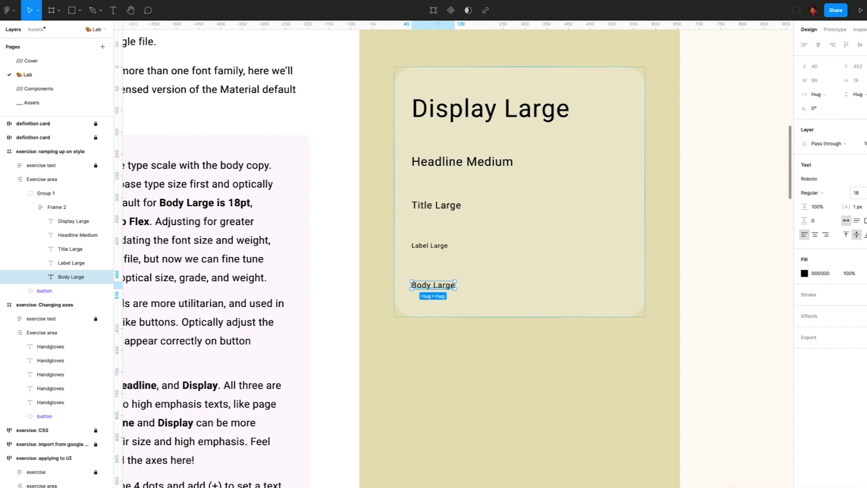
pyautogui.click(831, 181)
pyautogui.write('Roboto F')
pyautogui.press('Return')
# Step: Tune Body Large's variable axes to grade 82 and weight 475
pyautogui.click(863, 234)
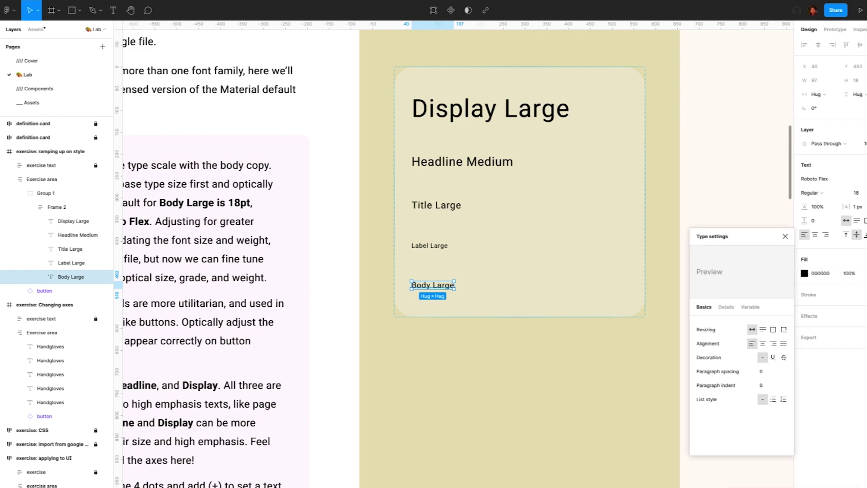
pyautogui.click(746, 309)
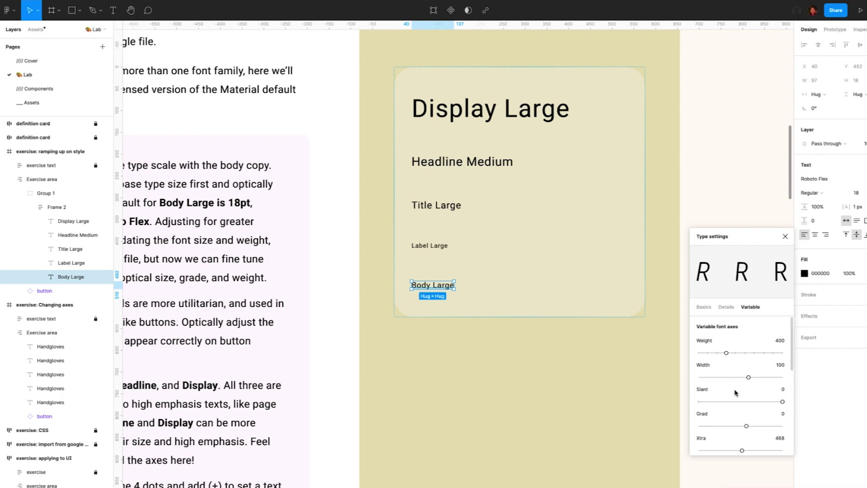
pyautogui.scroll(-1, 736, 391)
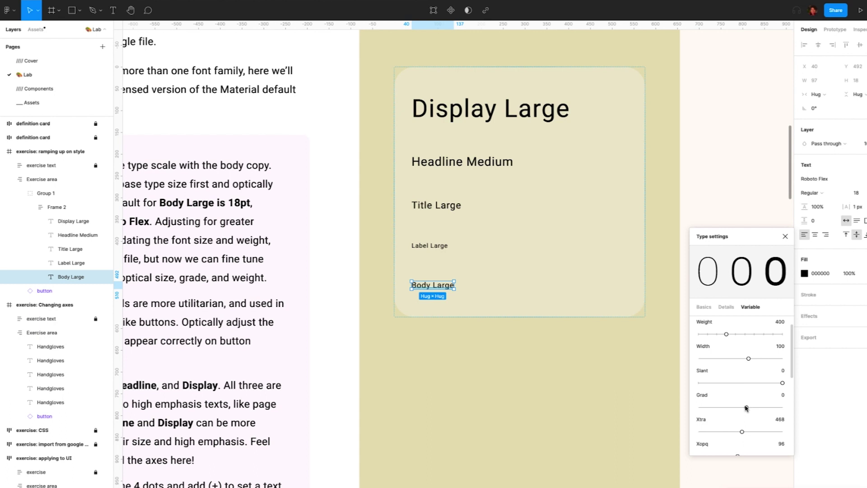
pyautogui.moveTo(748, 408); pyautogui.dragTo(767, 408)
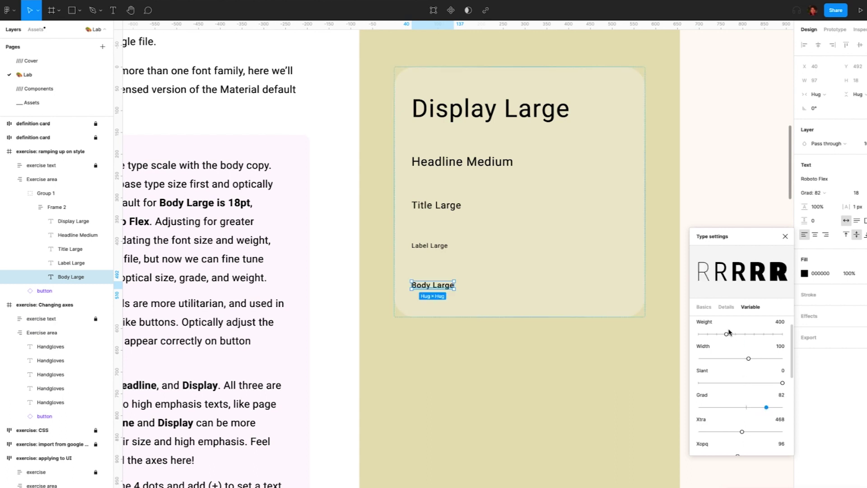
pyautogui.moveTo(729, 333); pyautogui.dragTo(734, 335)
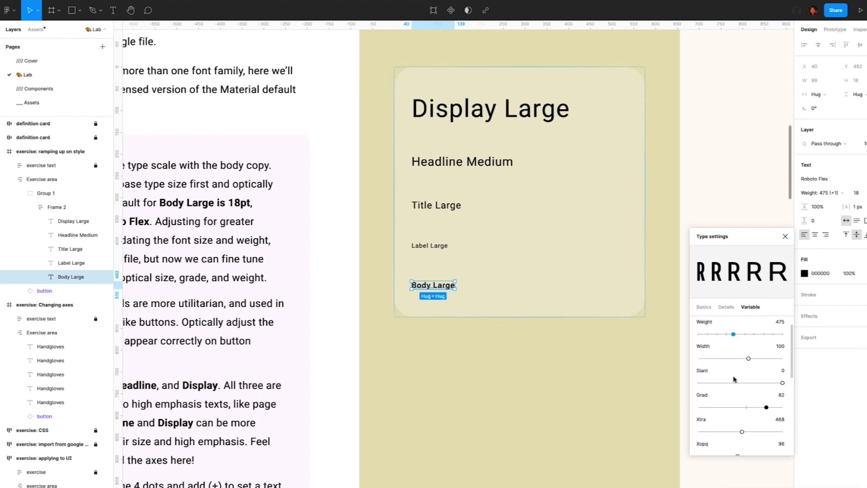
pyautogui.scroll(-5, 734, 370)
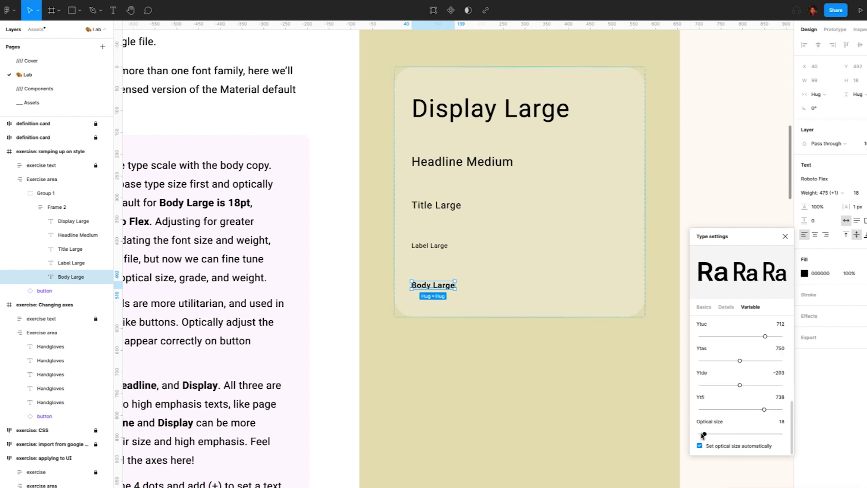
pyautogui.scroll(2, 426, 303)
pyautogui.click(426, 303)
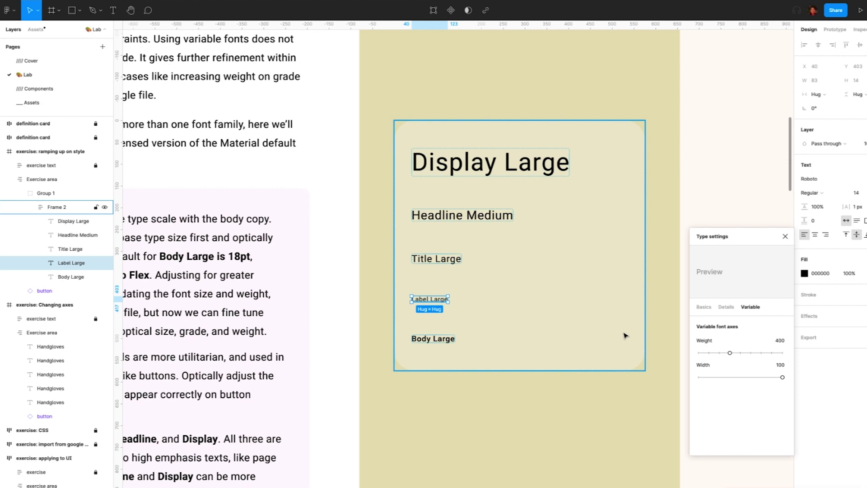
# Step: Switch Label Large to Roboto Flex and drag its Grad axis to 82
pyautogui.click(825, 183)
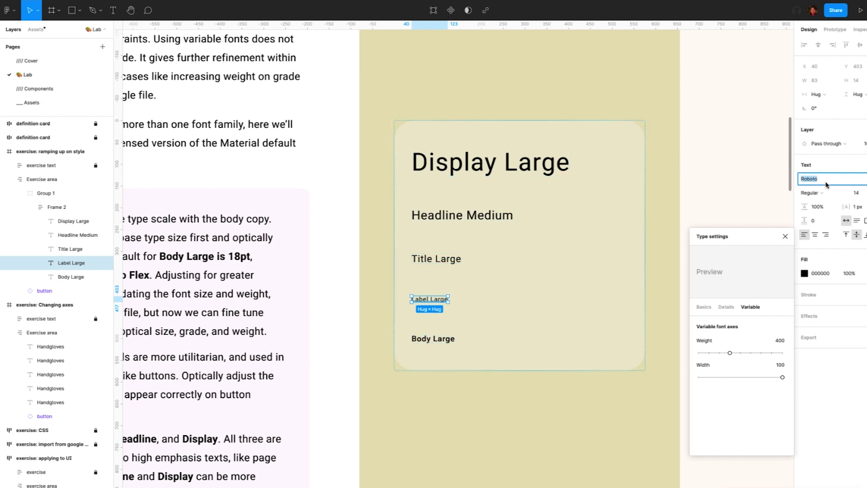
pyautogui.write('Roboto Flex')
pyautogui.press('Return')
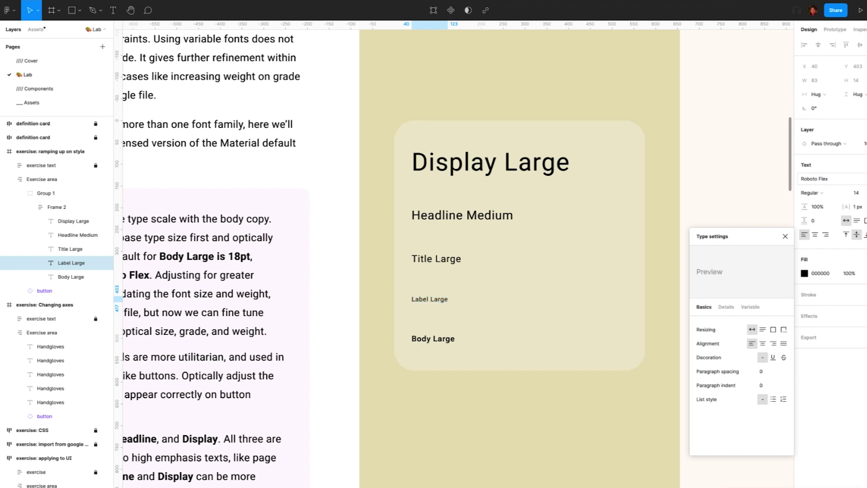
pyautogui.click(751, 307)
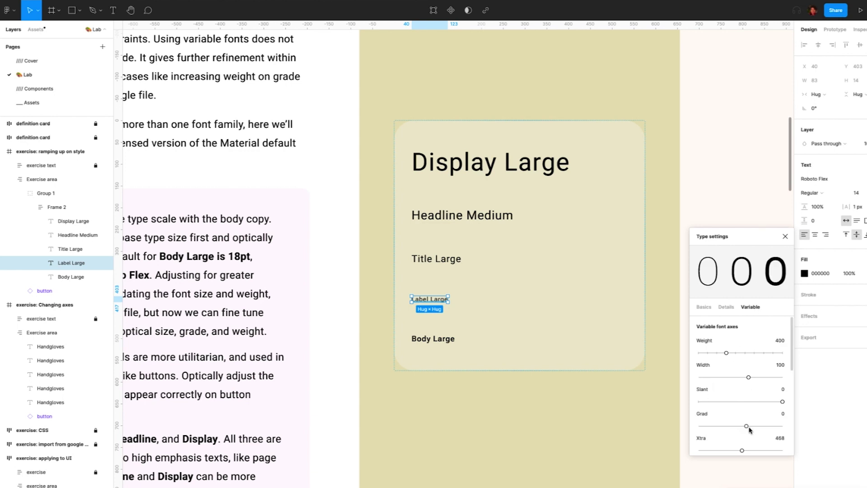
pyautogui.moveTo(747, 426); pyautogui.dragTo(770, 426)
pyautogui.click(444, 261)
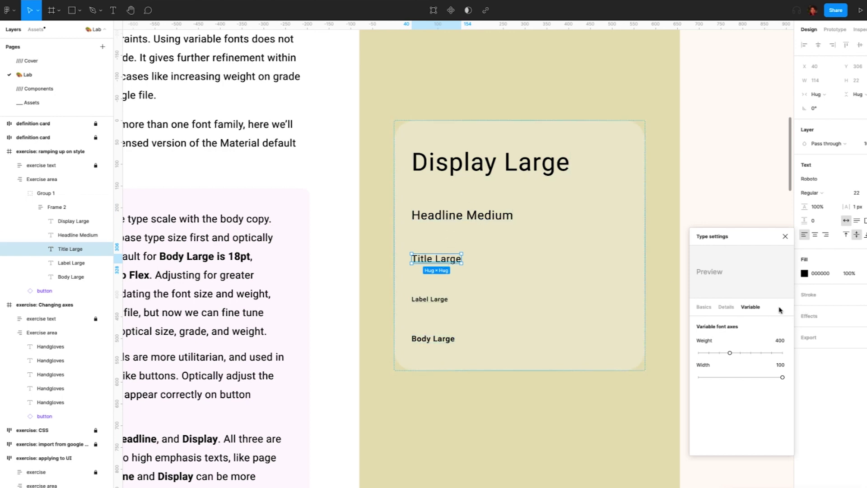
# Step: Apply Roboto Flex to Title Large, Headline Medium and Display Large together
pyautogui.keyDown('shift'); pyautogui.click(456, 216); pyautogui.keyUp('shift')
pyautogui.keyDown('shift'); pyautogui.click(460, 163); pyautogui.keyUp('shift')
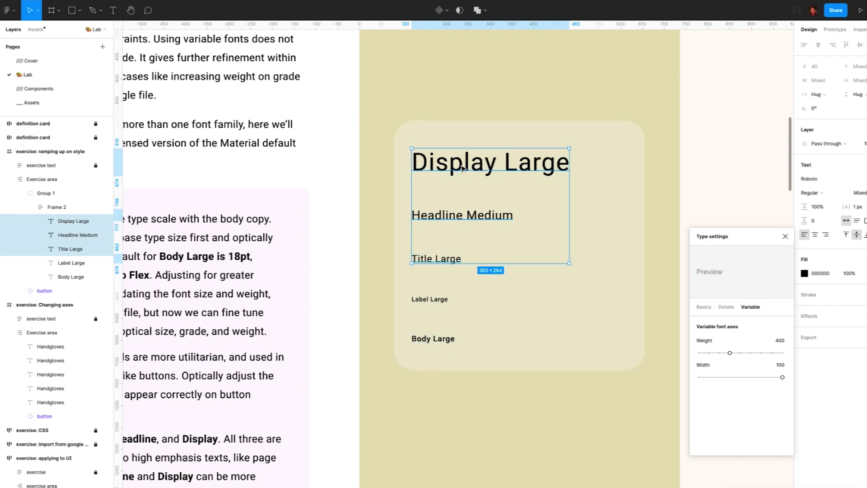
pyautogui.click(838, 180)
pyautogui.write('Roboto Flex')
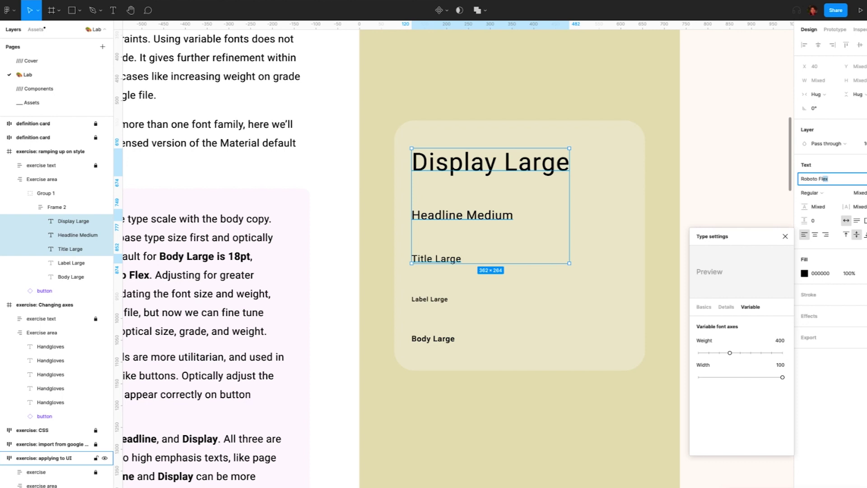
pyautogui.press('Return')
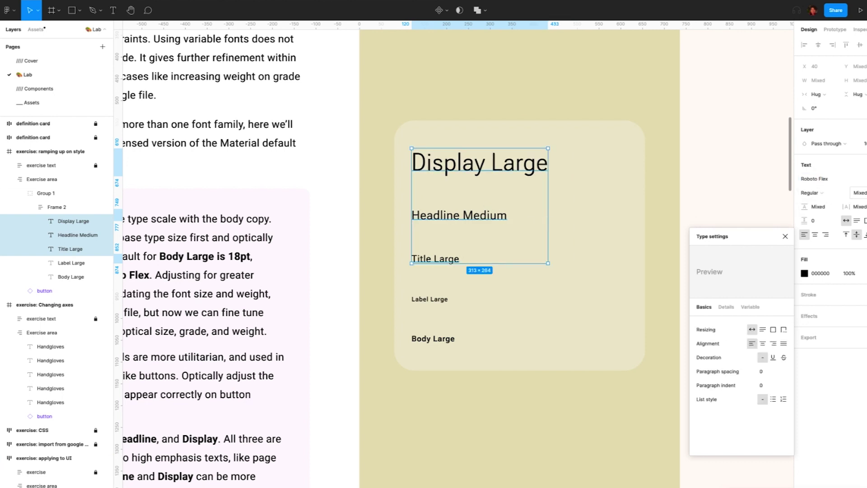
# Step: Make Title Large SemiBold by raising its Weight axis to 600
pyautogui.click(443, 261)
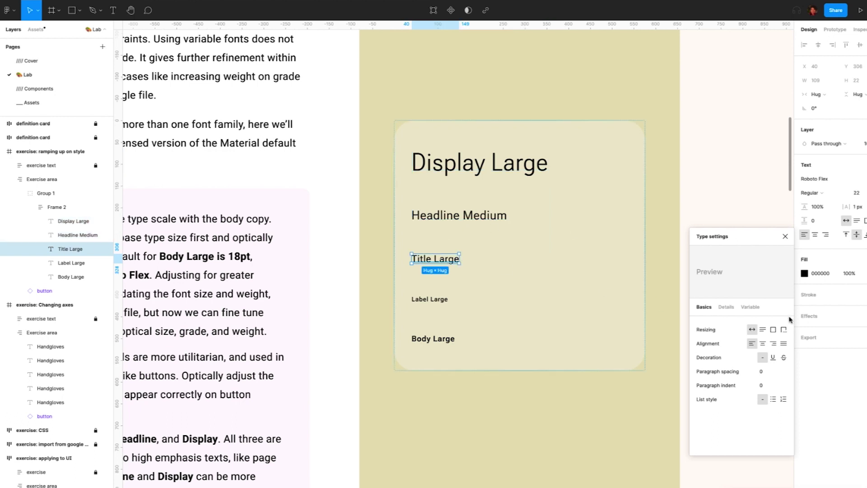
pyautogui.click(750, 306)
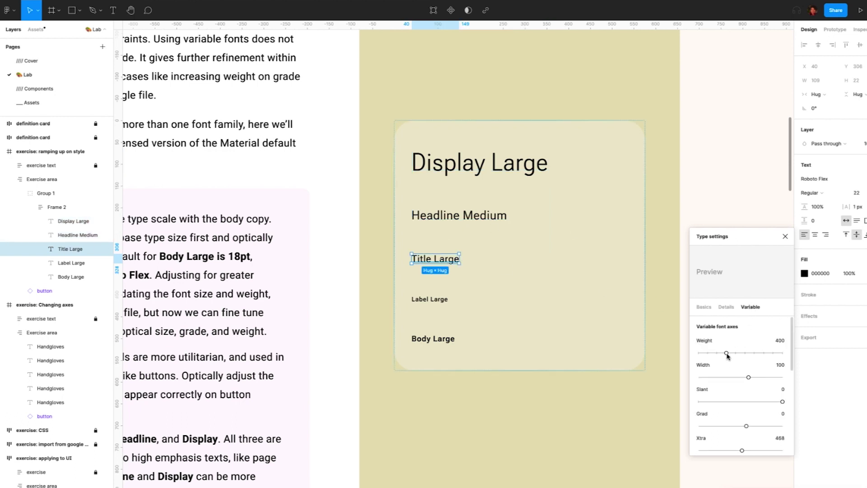
pyautogui.moveTo(727, 353)
pyautogui.moveTo(727, 354); pyautogui.dragTo(745, 355)
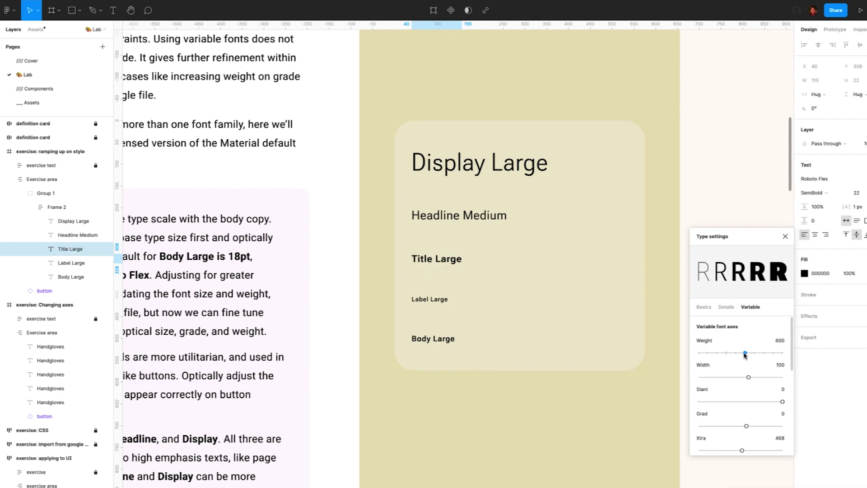
# Step: Give Headline Medium Roboto Flex axes of weight 662, width 136 and grade 77
pyautogui.click(450, 212)
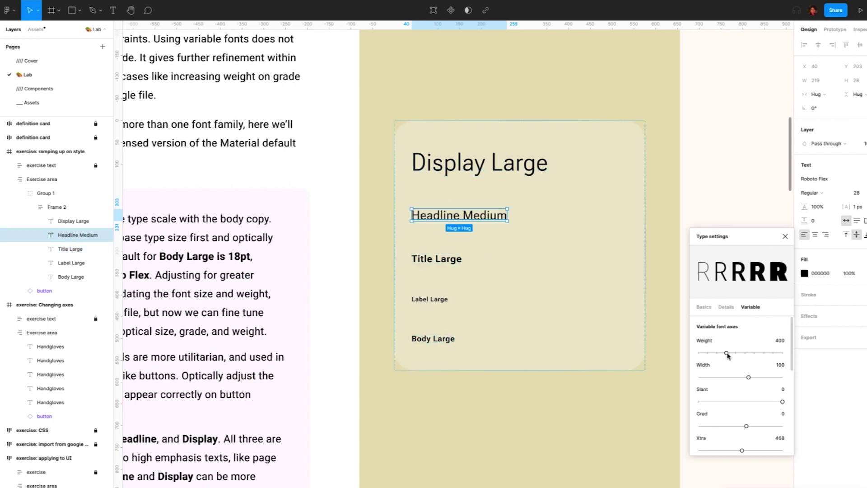
pyautogui.moveTo(726, 353); pyautogui.dragTo(759, 378)
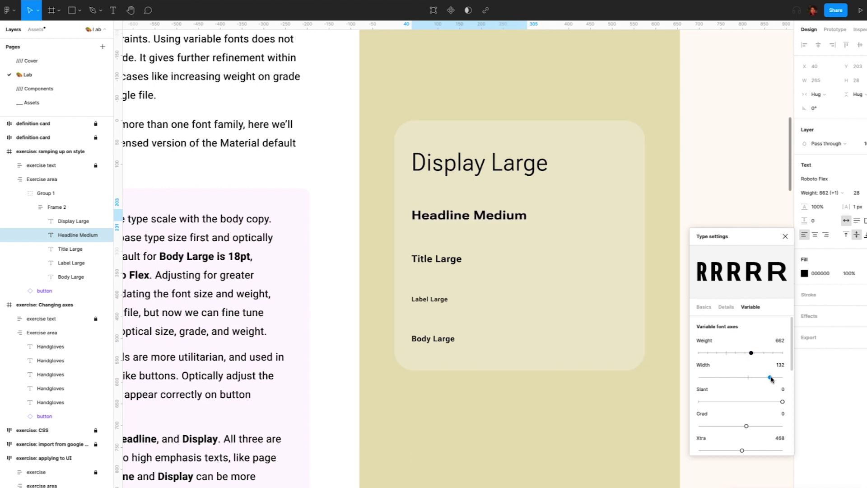
pyautogui.moveTo(771, 379); pyautogui.dragTo(773, 377)
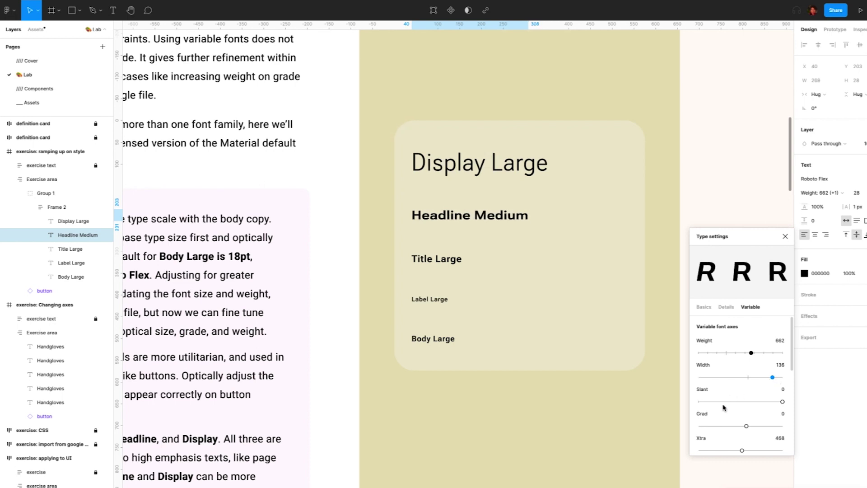
pyautogui.scroll(-1, 723, 407)
pyautogui.moveTo(746, 415); pyautogui.dragTo(764, 415)
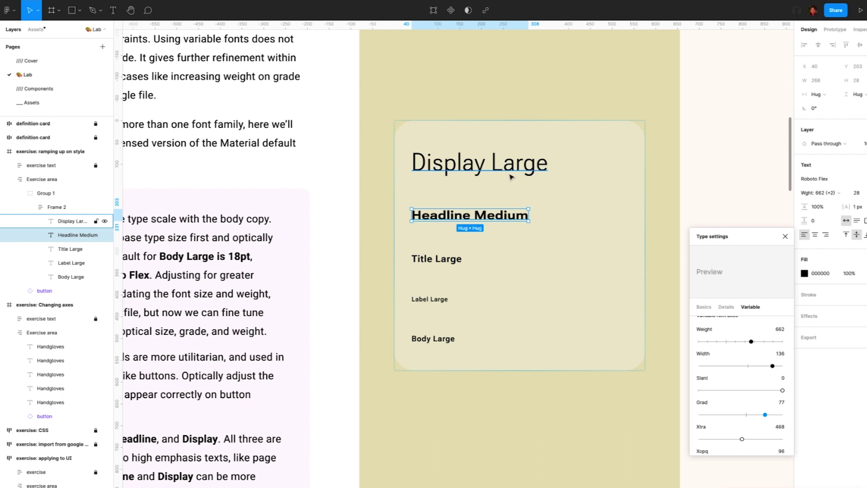
# Step: Push Display Large's Roboto Flex weight to about 900 and raise its grade
pyautogui.click(486, 172)
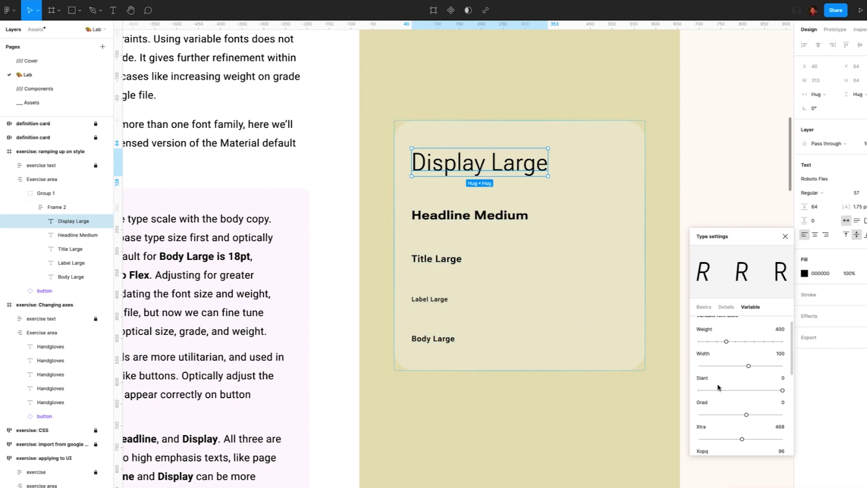
pyautogui.scroll(1, 725, 388)
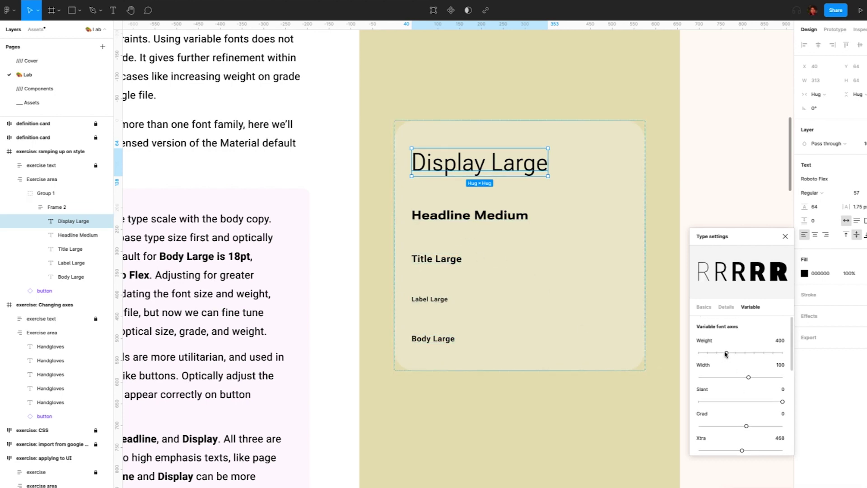
pyautogui.moveTo(725, 354); pyautogui.dragTo(743, 377)
pyautogui.moveTo(747, 426); pyautogui.dragTo(760, 425)
pyautogui.scroll(-3, 754, 420)
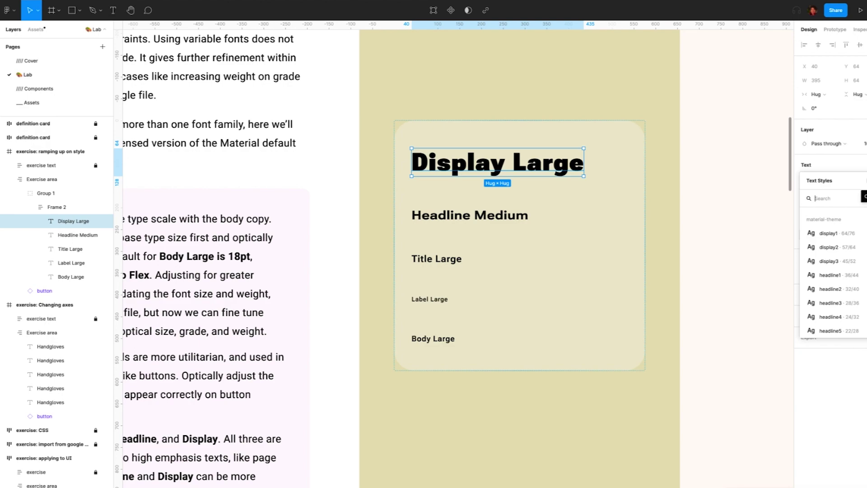
# Step: Save Display Large and Headline Medium as text styles named Display and Headline
pyautogui.click(863, 195)
pyautogui.write('Displa')
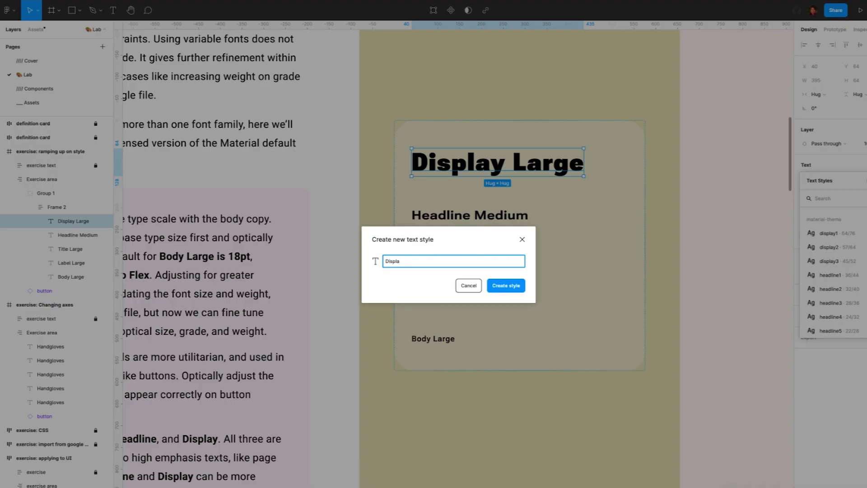
pyautogui.write('y')
pyautogui.press('Return')
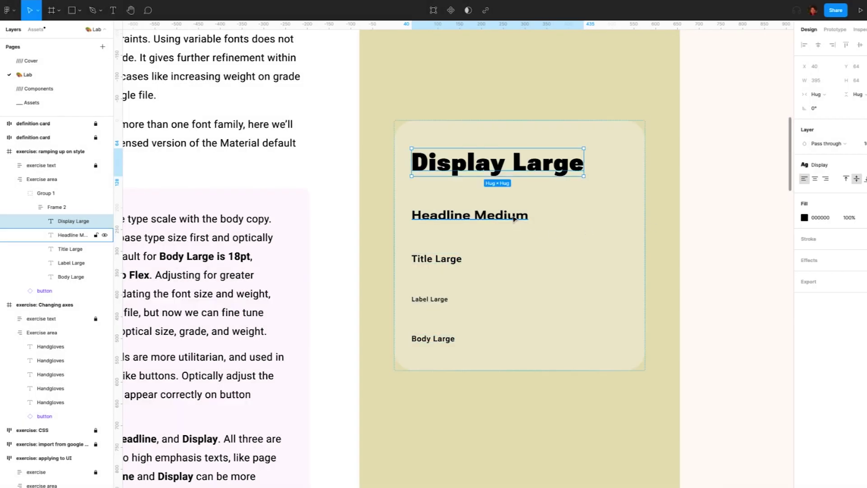
pyautogui.click(470, 215)
pyautogui.click(860, 164)
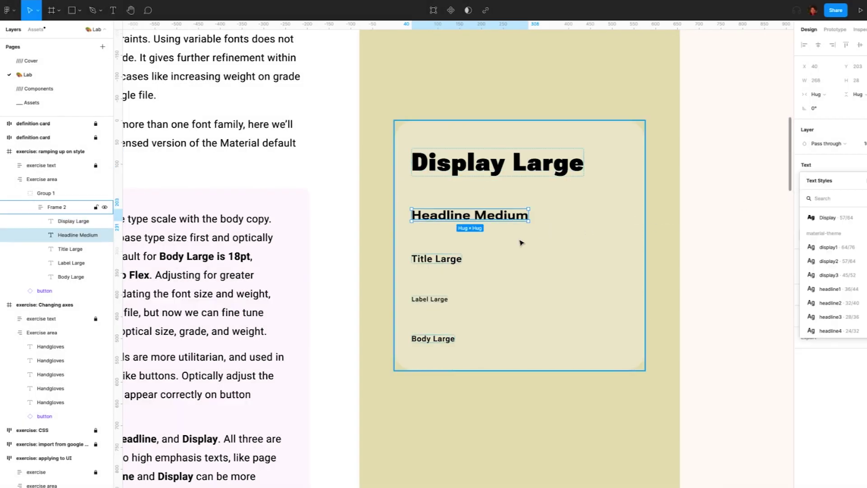
pyautogui.click(865, 180)
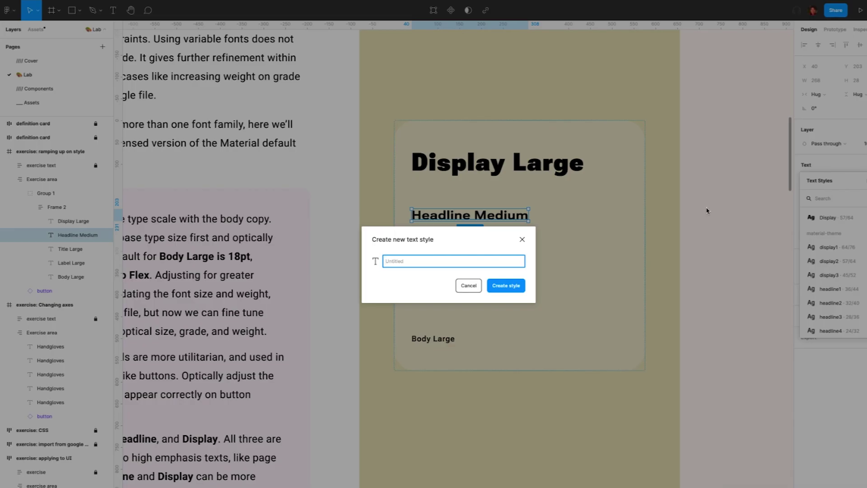
pyautogui.write('Headline')
pyautogui.press('Return')
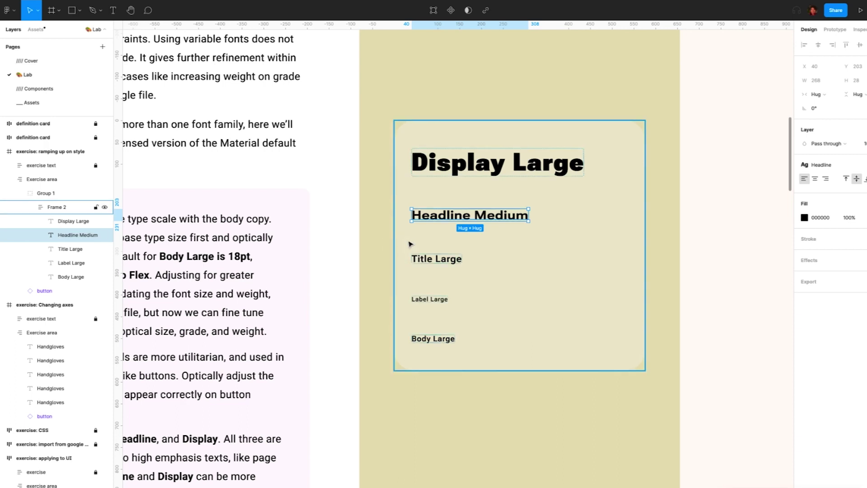
# Step: Save Title Large and Label Large as text styles named Title and Label
pyautogui.click(425, 262)
pyautogui.click(863, 164)
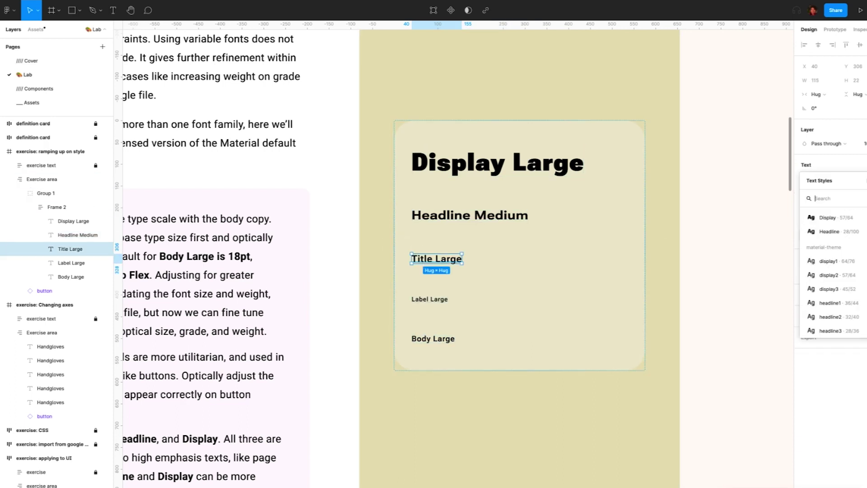
pyautogui.click(865, 180)
pyautogui.write('Titile')
pyautogui.press('Return')
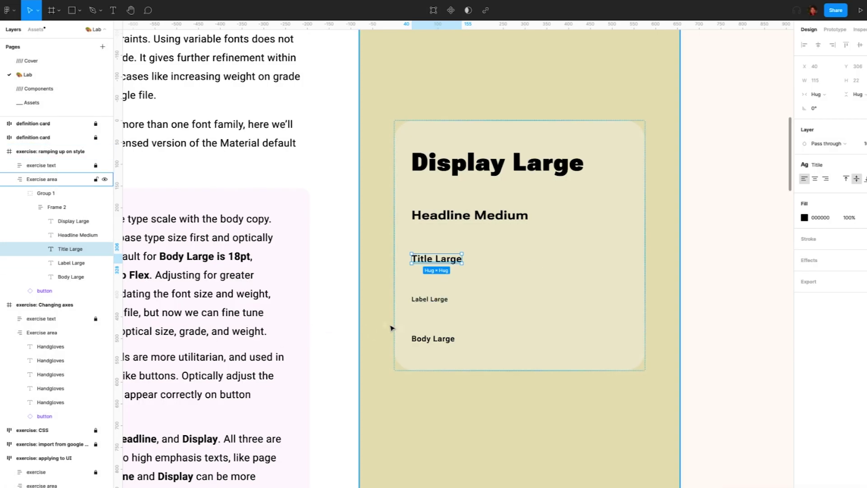
pyautogui.click(444, 300)
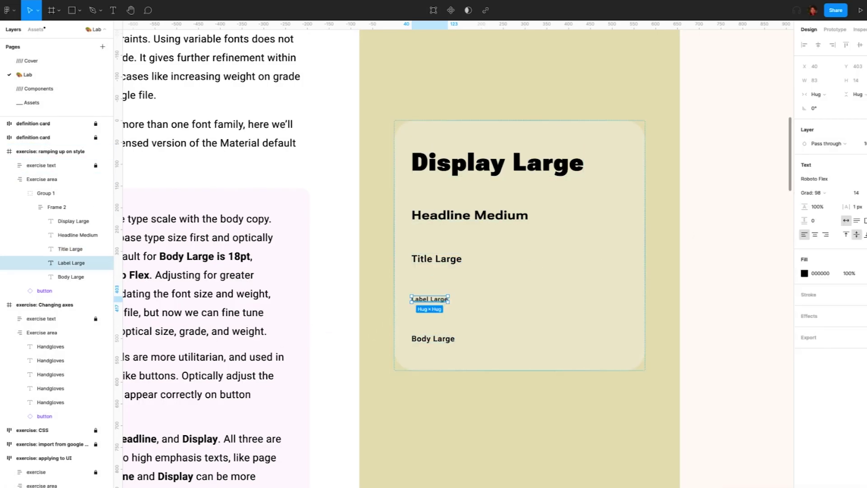
pyautogui.click(865, 164)
pyautogui.click(865, 181)
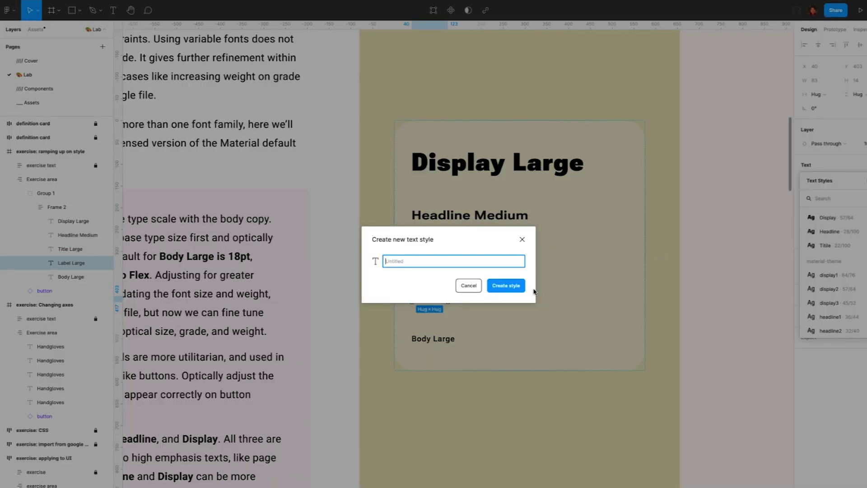
pyautogui.write('Label')
pyautogui.press('Return')
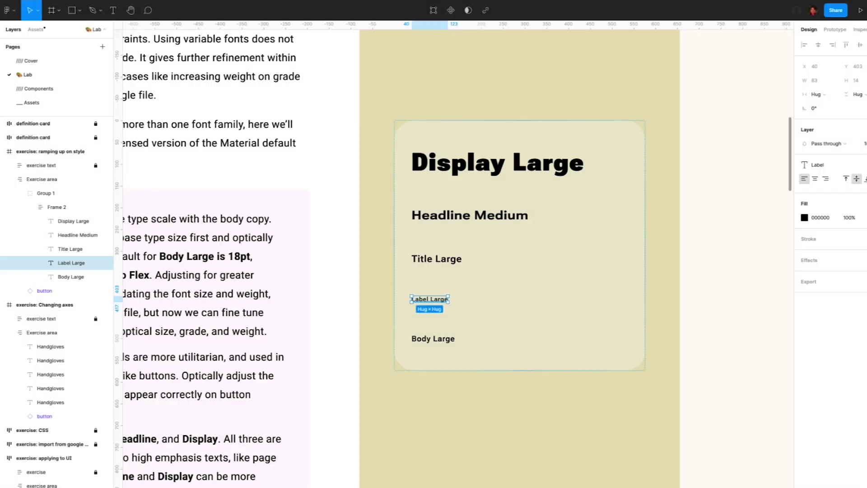
# Step: Save Body Large as the Body text style and review the saved styles
pyautogui.click(442, 344)
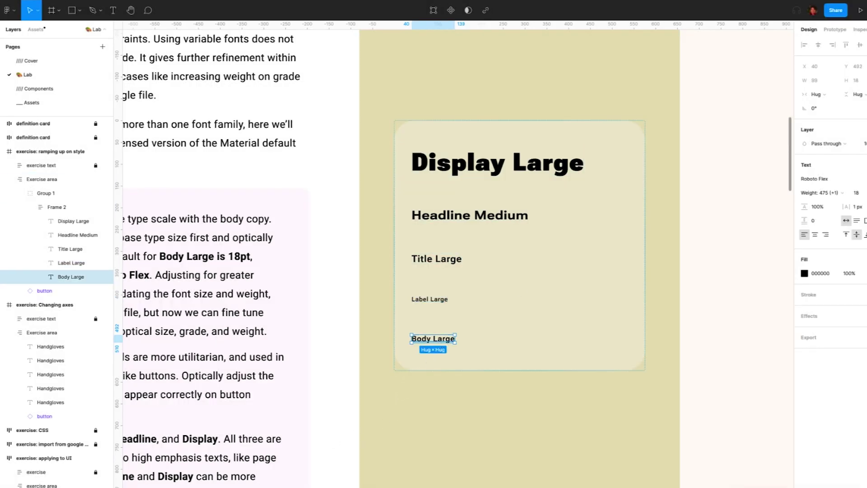
pyautogui.click(863, 164)
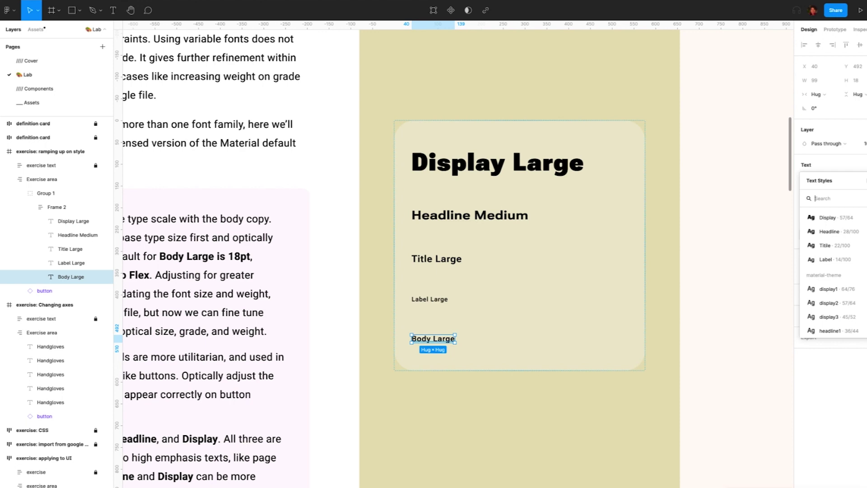
pyautogui.click(863, 180)
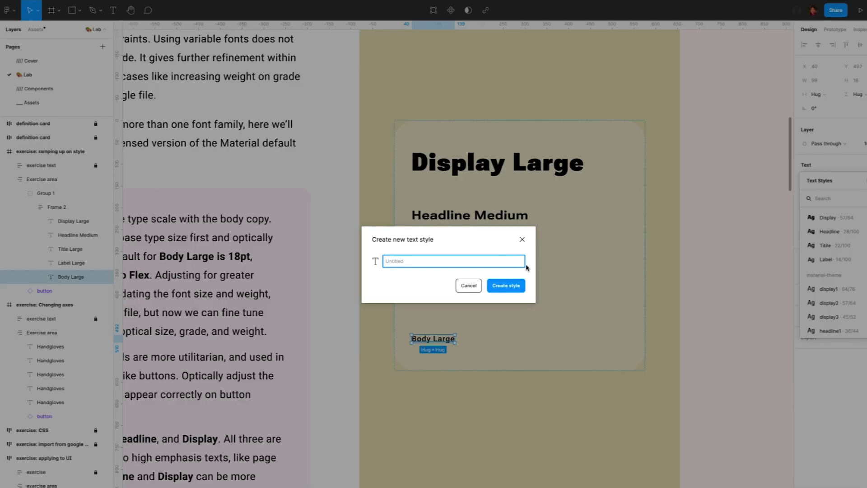
pyautogui.write('Body')
pyautogui.click(505, 286)
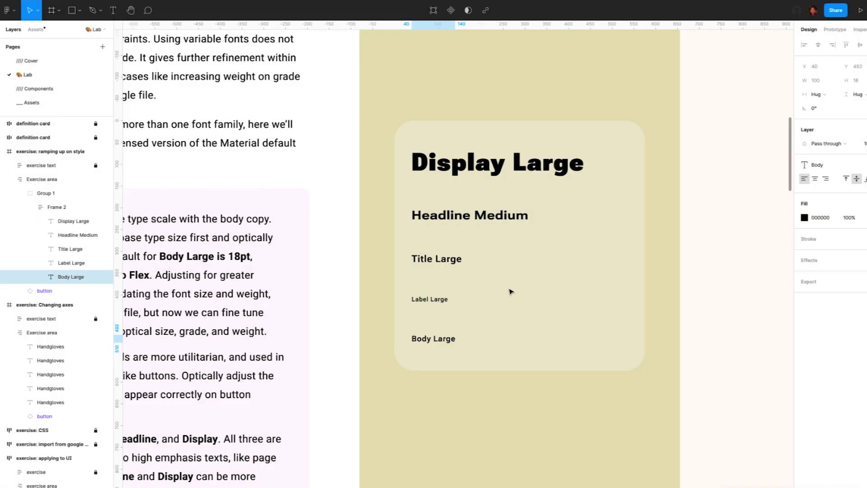
pyautogui.click(719, 321)
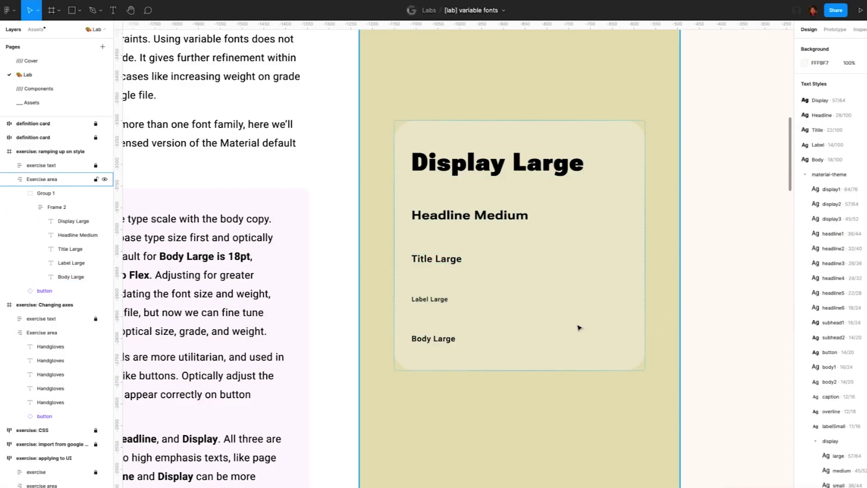
# Step: Scroll to the philodendron plant card and check the fonts of its title and description
pyautogui.hscroll(5, 577, 326)
pyautogui.hscroll(9, 579, 329)
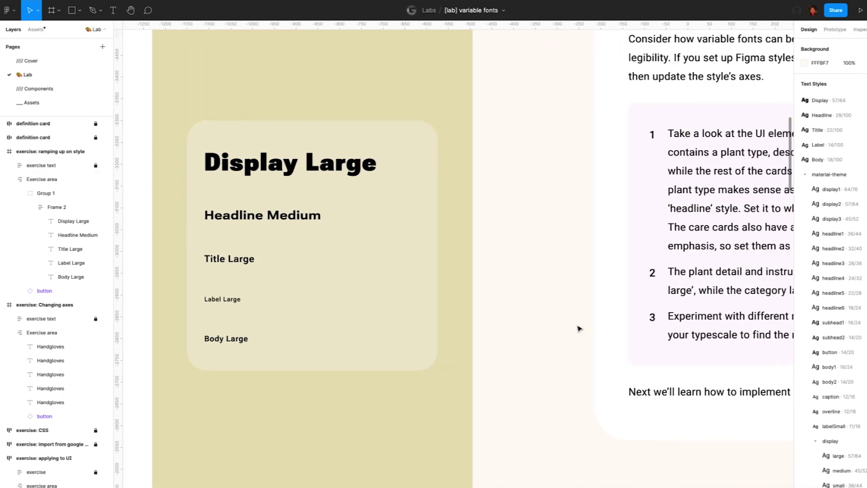
pyautogui.hscroll(15, 580, 328)
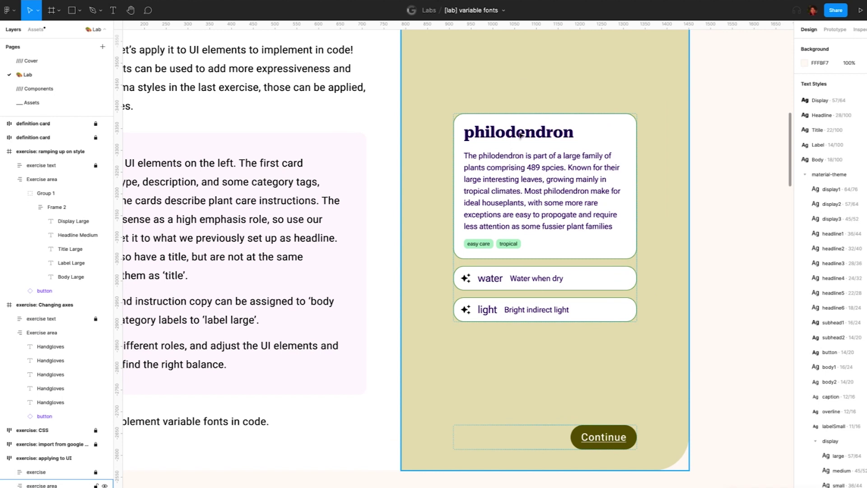
pyautogui.click(522, 136)
pyautogui.click(512, 194)
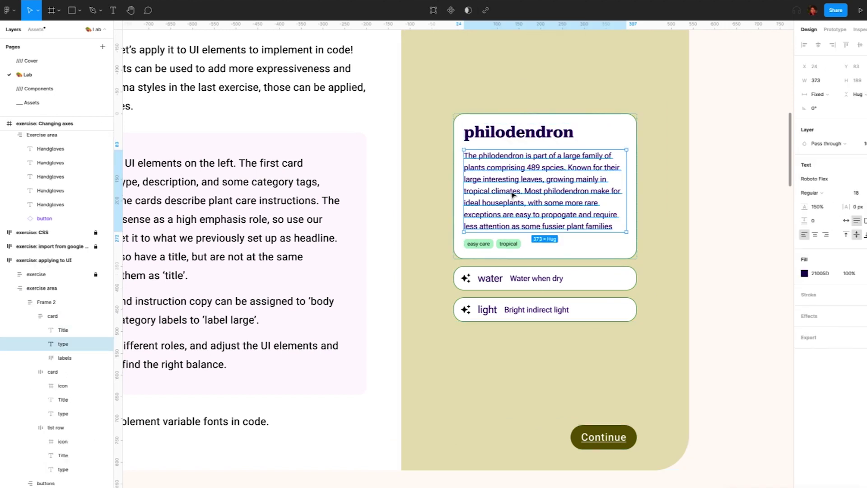
pyautogui.scroll(2, 465, 420)
pyautogui.hscroll(-4, 397, 402)
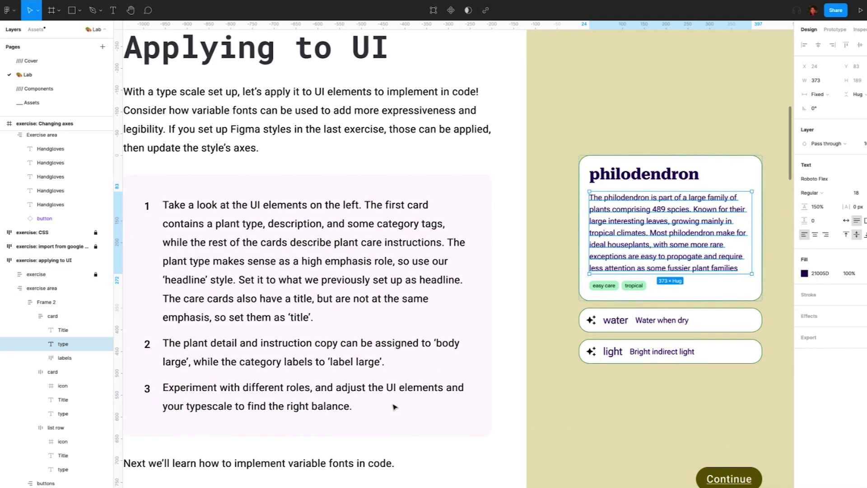
pyautogui.click(682, 179)
pyautogui.scroll(2, 682, 180)
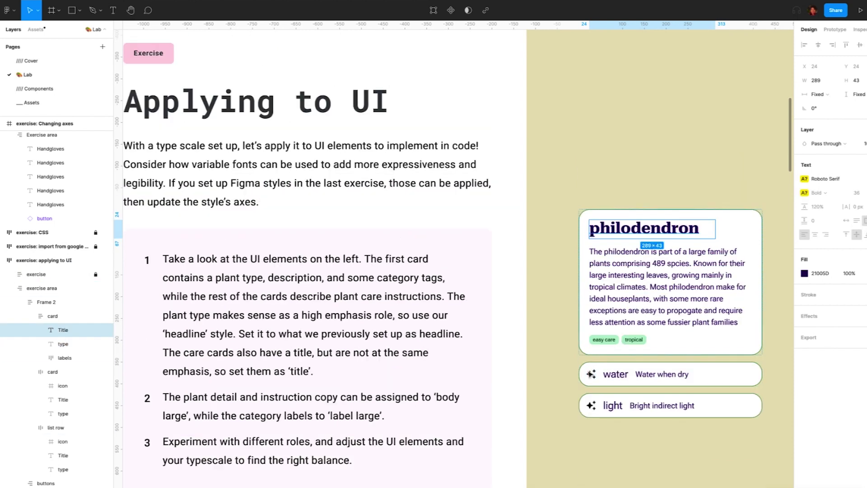
pyautogui.hscroll(3, 632, 203)
pyautogui.scroll(-1, 581, 394)
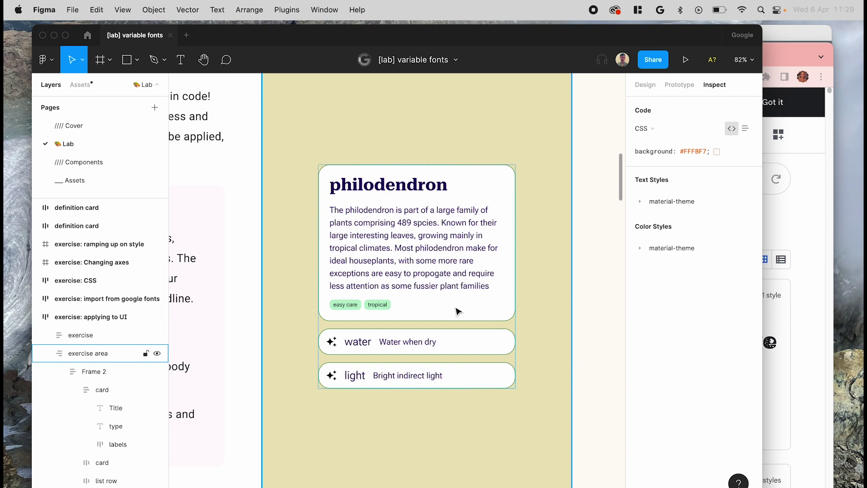
# Step: Review variablesample.html in Sublime Text, then bring the Google Fonts browse page forward
pyautogui.press('Escape')
pyautogui.press('super+Tab')
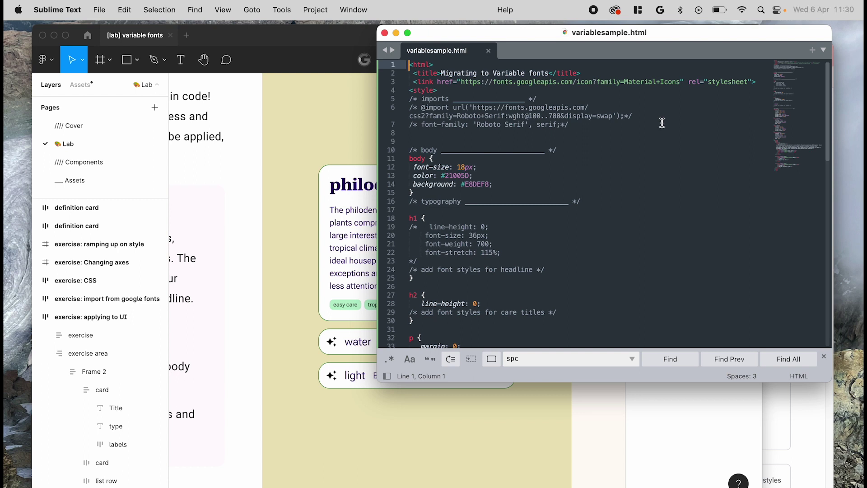
pyautogui.click(800, 427)
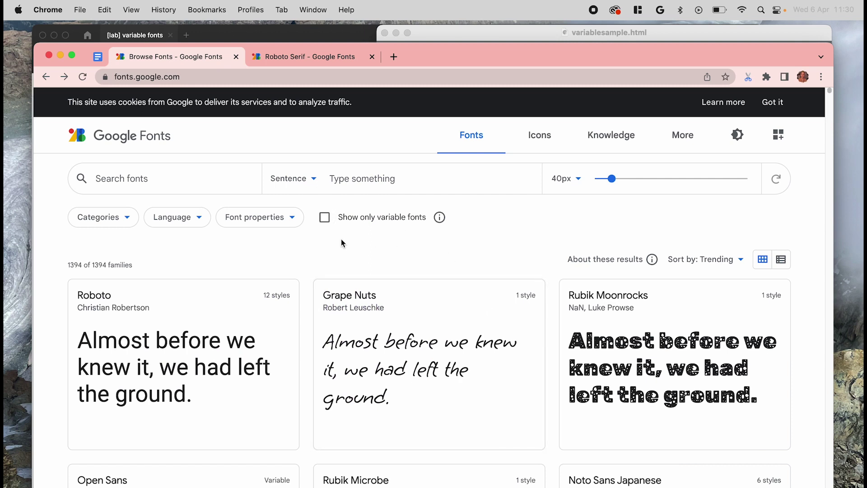
# Step: Filter Google Fonts to variable fonts only, leaving 235 of 1394 families
pyautogui.click(324, 220)
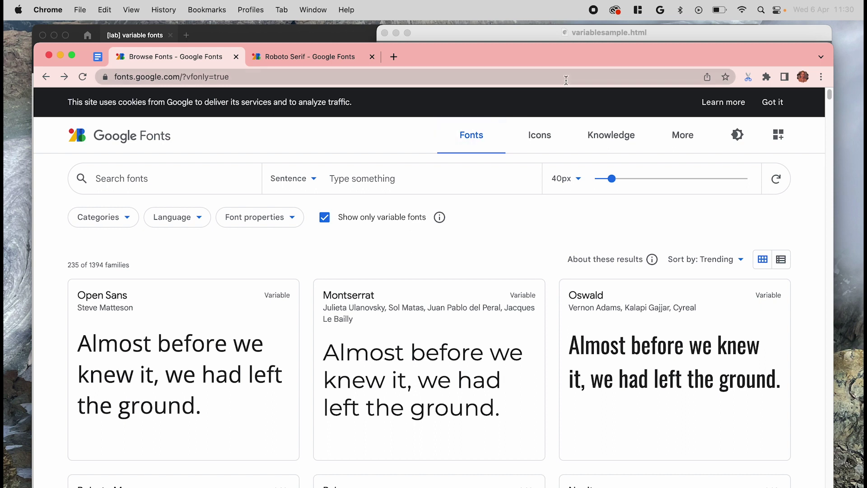
pyautogui.click(545, 35)
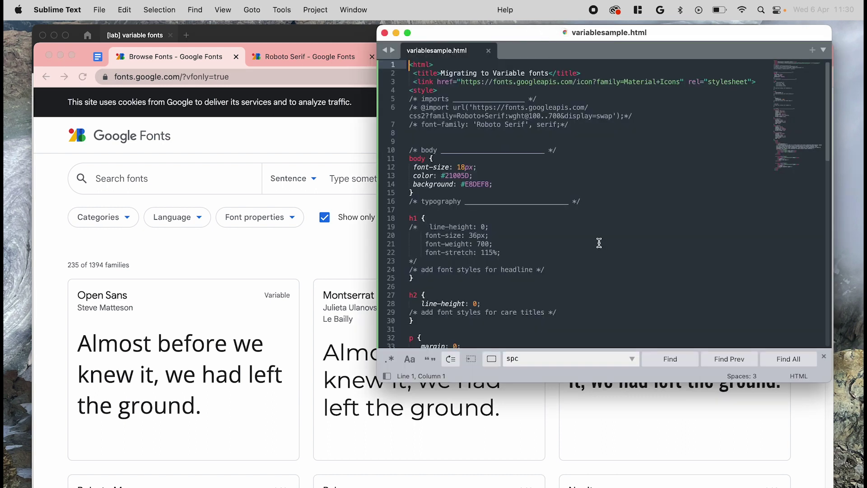
pyautogui.click(333, 248)
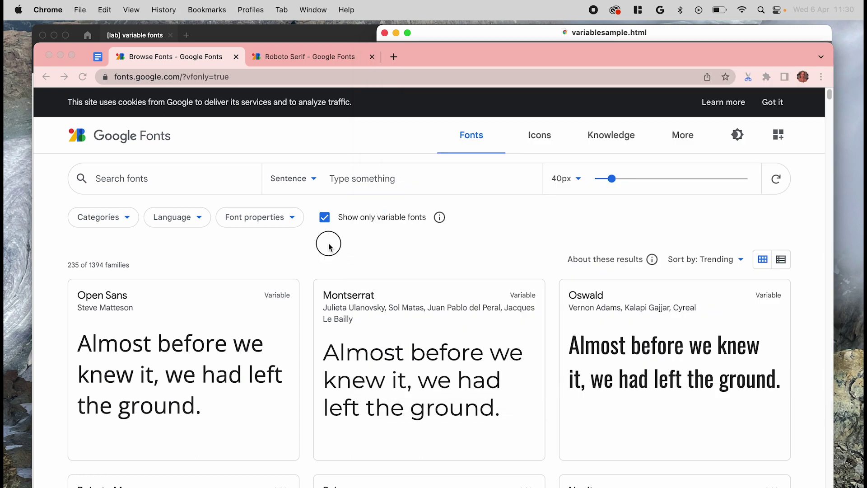
pyautogui.click(319, 57)
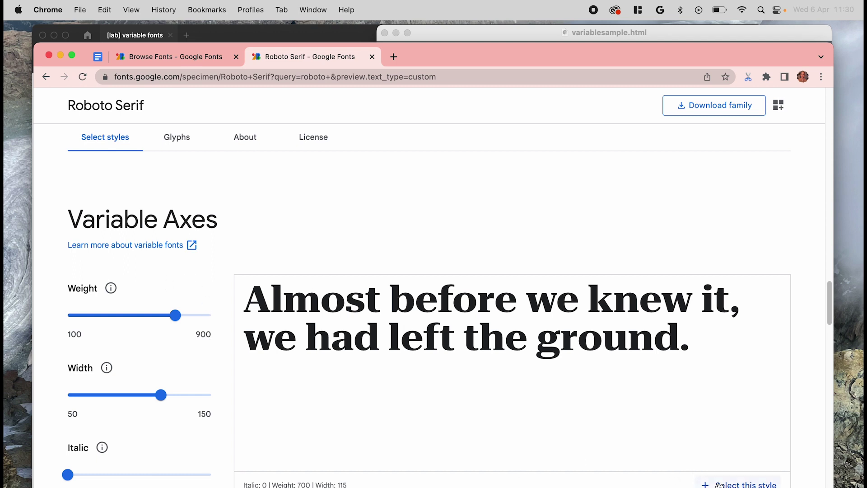
pyautogui.click(720, 484)
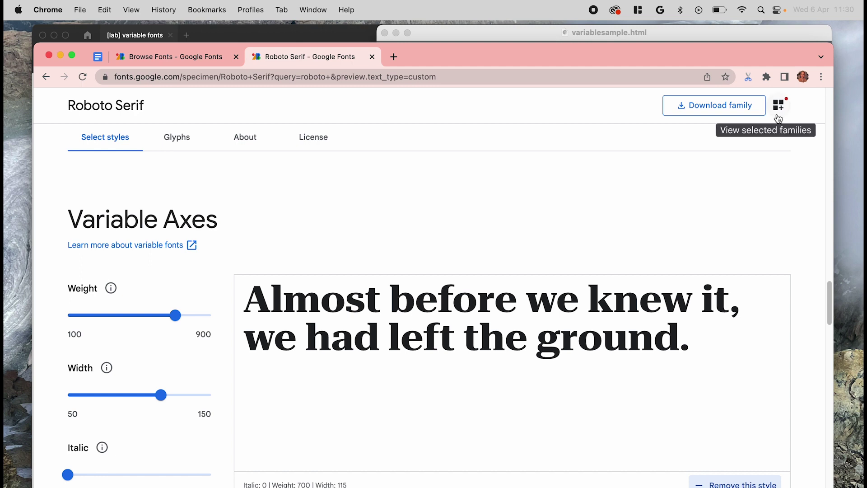
pyautogui.click(778, 106)
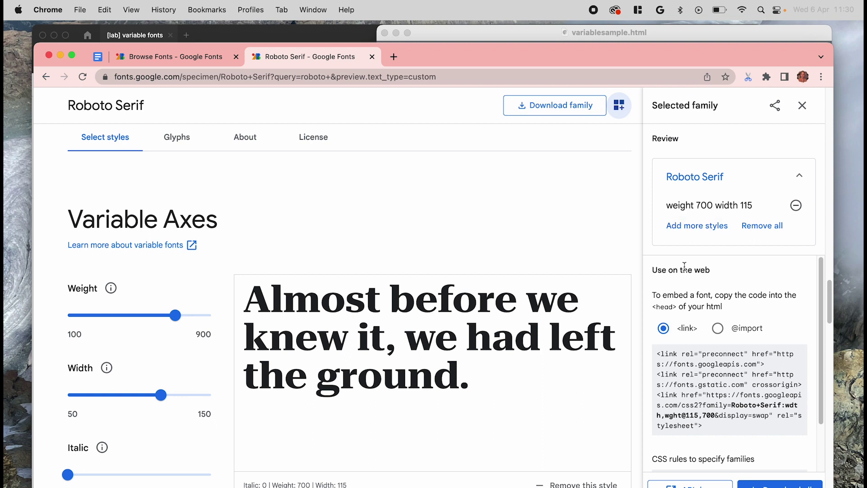
pyautogui.click(717, 329)
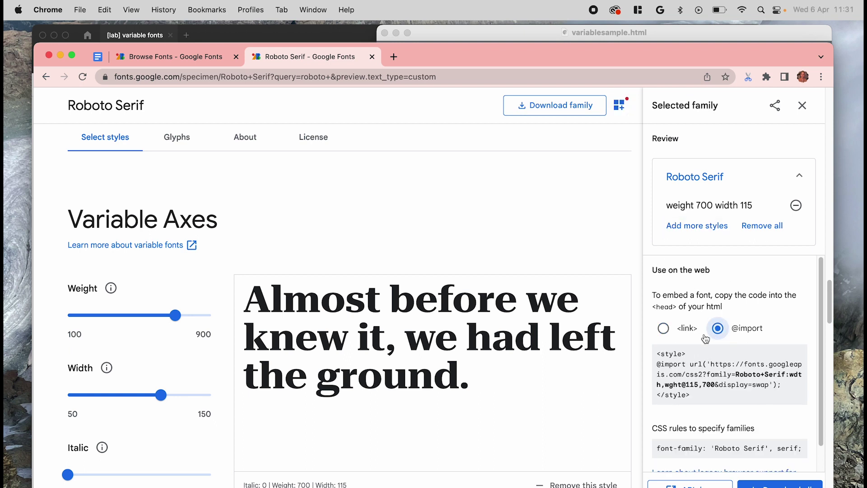
pyautogui.click(676, 35)
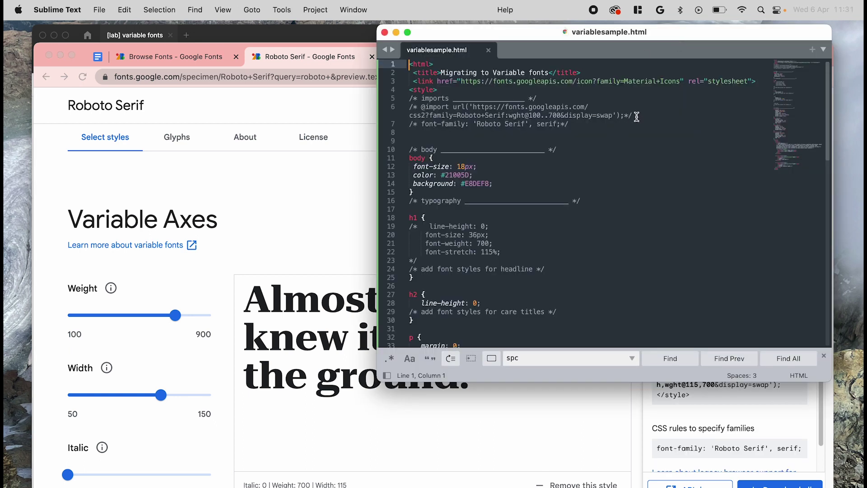
pyautogui.moveTo(633, 116); pyautogui.dragTo(407, 112)
pyautogui.press('super+slash')
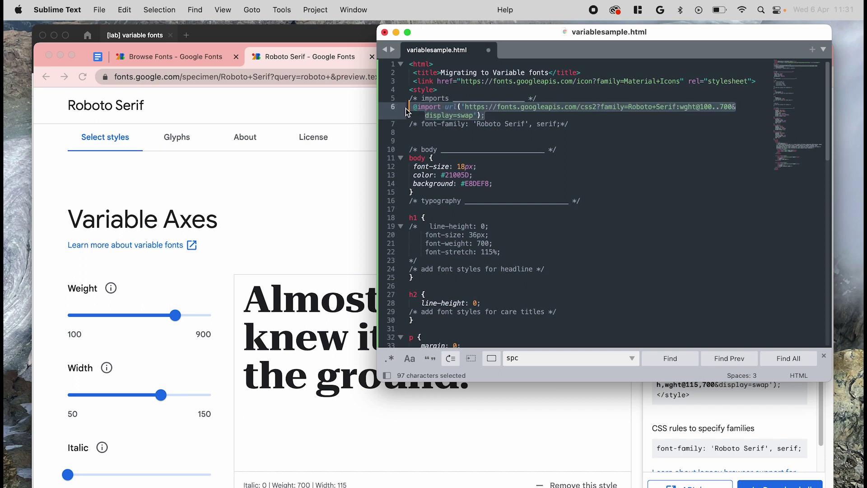
pyautogui.click(589, 115)
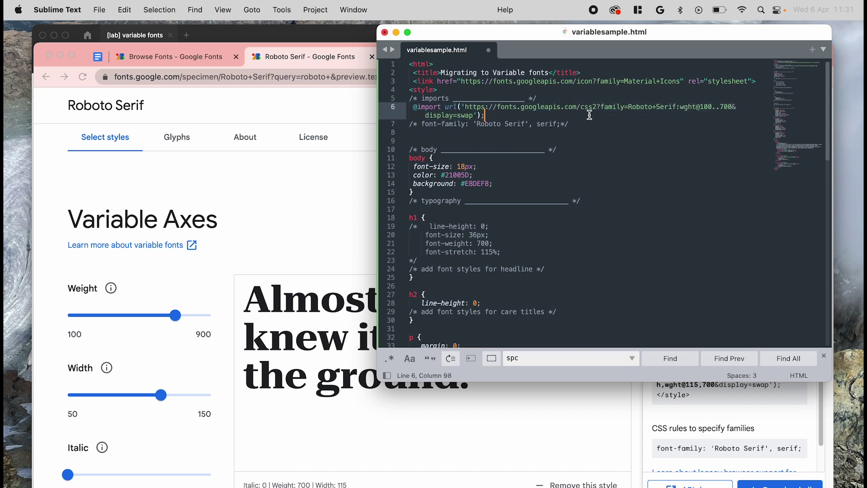
pyautogui.click(369, 114)
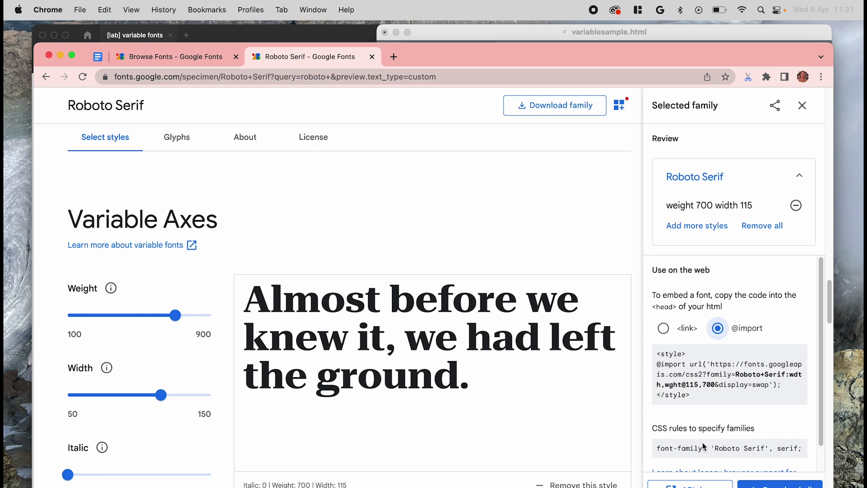
pyautogui.click(704, 32)
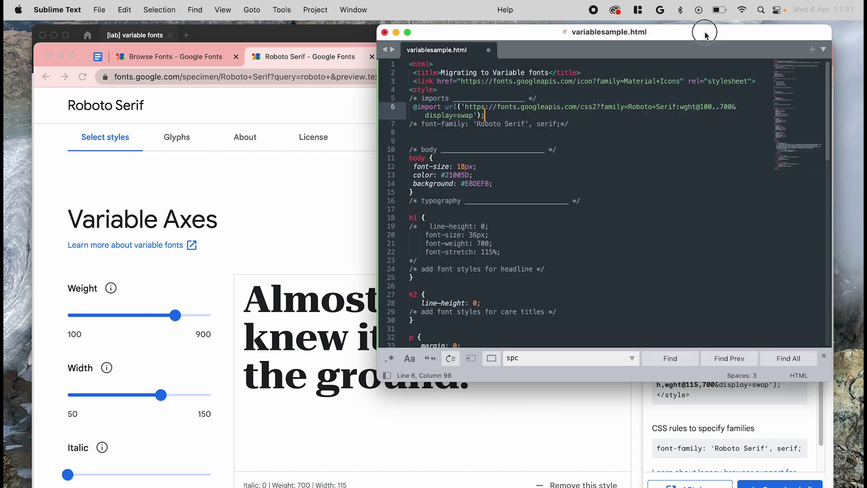
pyautogui.moveTo(574, 125); pyautogui.dragTo(400, 125)
pyautogui.press('super+slash')
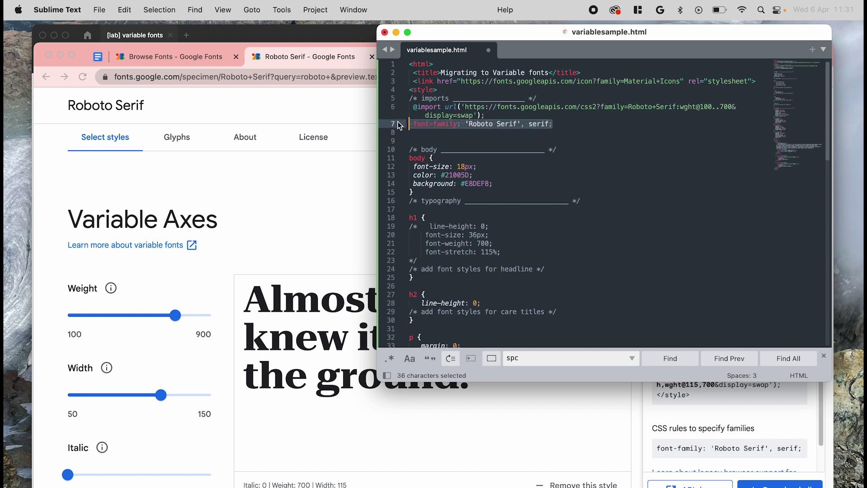
pyautogui.click(596, 131)
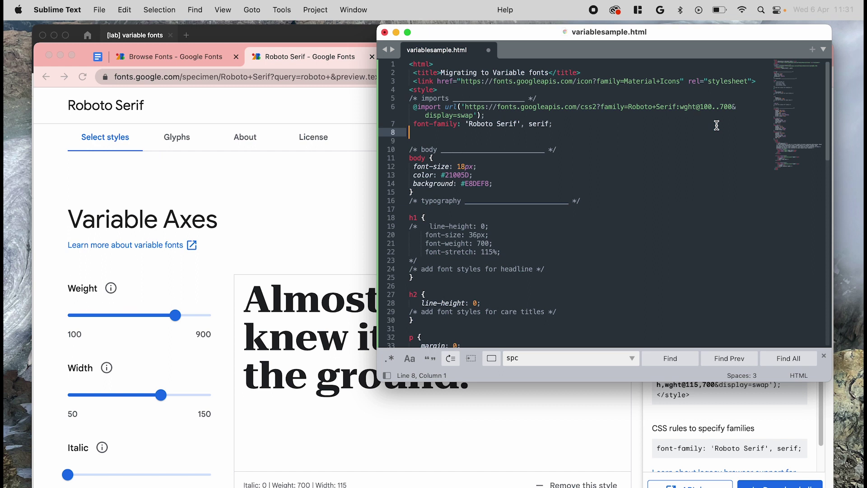
# Step: Inspect the philodendron title's CSS: Roboto Serif, weight 700, 36px, 120% line height
pyautogui.click(313, 32)
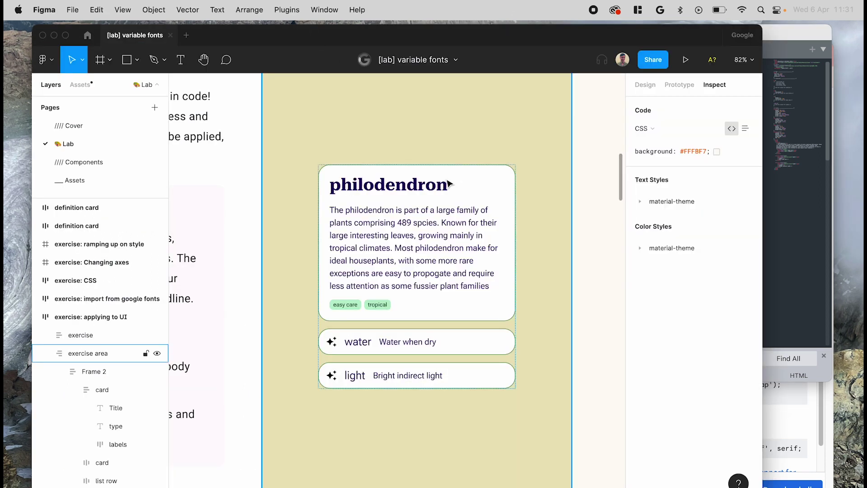
pyautogui.keyDown('super'); pyautogui.click(428, 193); pyautogui.keyUp('super')
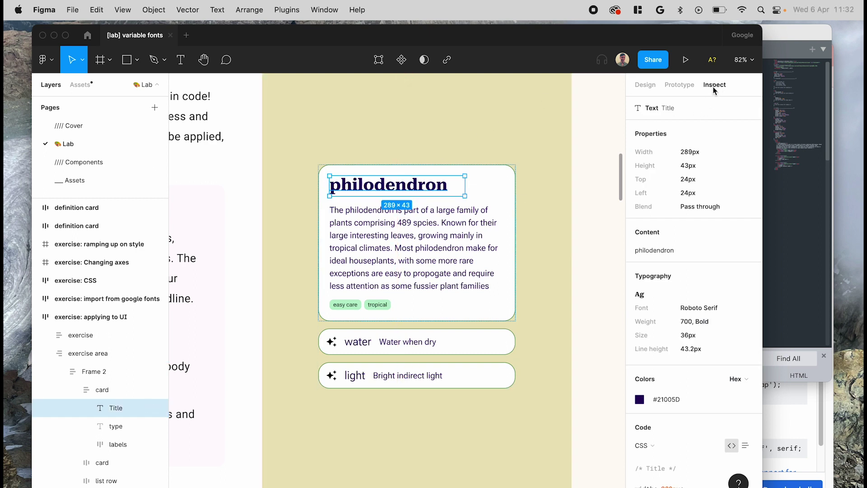
pyautogui.scroll(-5, 689, 450)
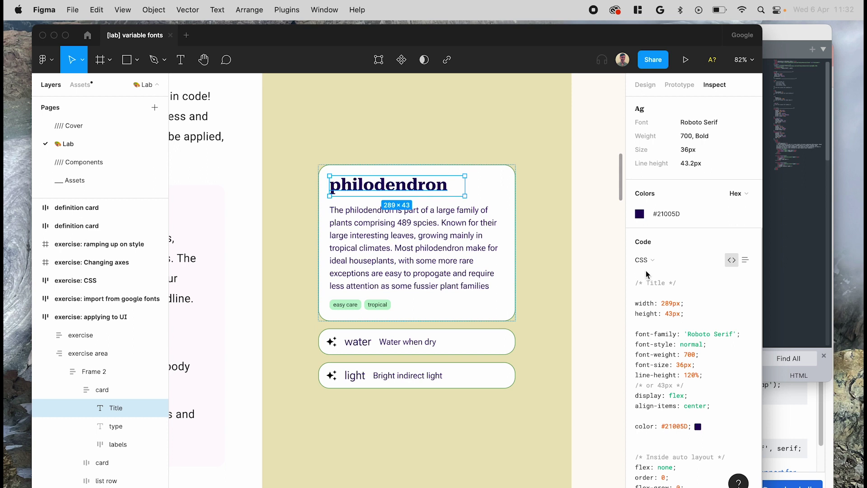
# Step: Uncomment the h1 line-height, 36px size, 700 weight and 115% stretch, then save the file
pyautogui.click(791, 226)
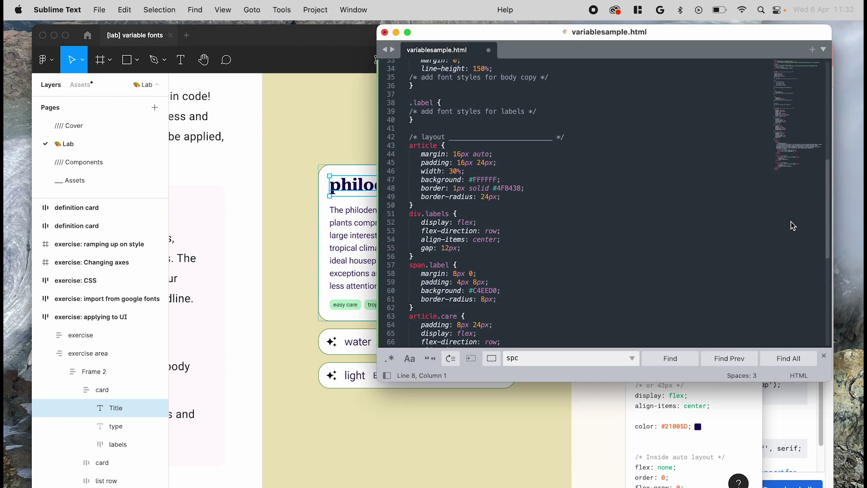
pyautogui.scroll(5, 547, 124)
pyautogui.scroll(-3, 547, 124)
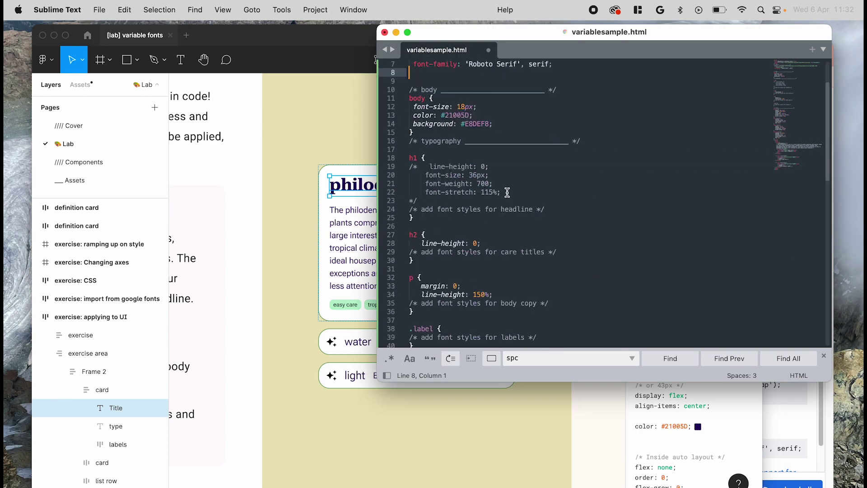
pyautogui.moveTo(506, 200); pyautogui.dragTo(400, 171)
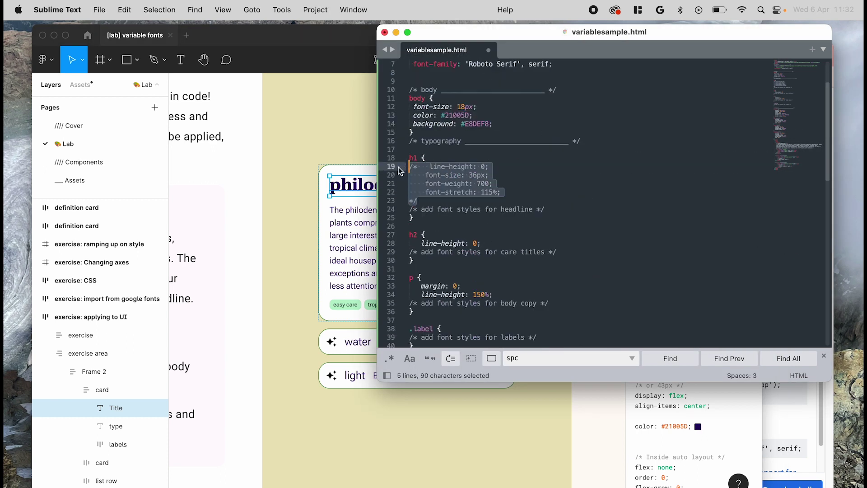
pyautogui.press('super+slash')
pyautogui.click(520, 193)
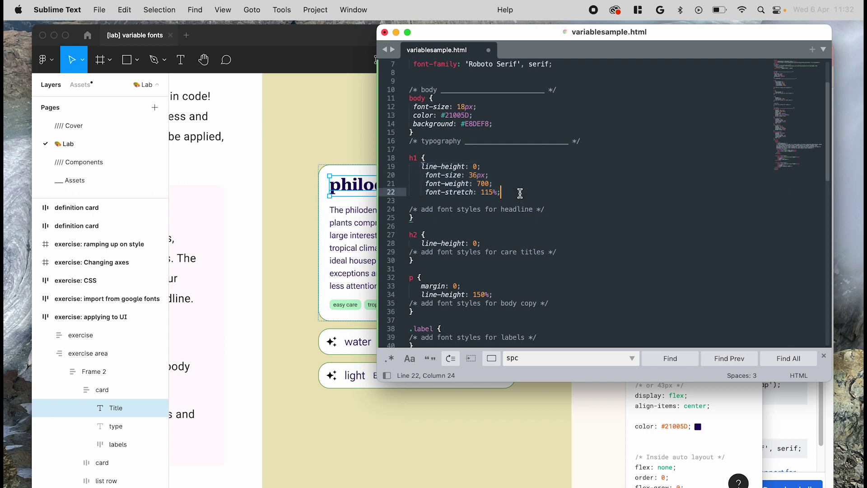
pyautogui.press('super+s')
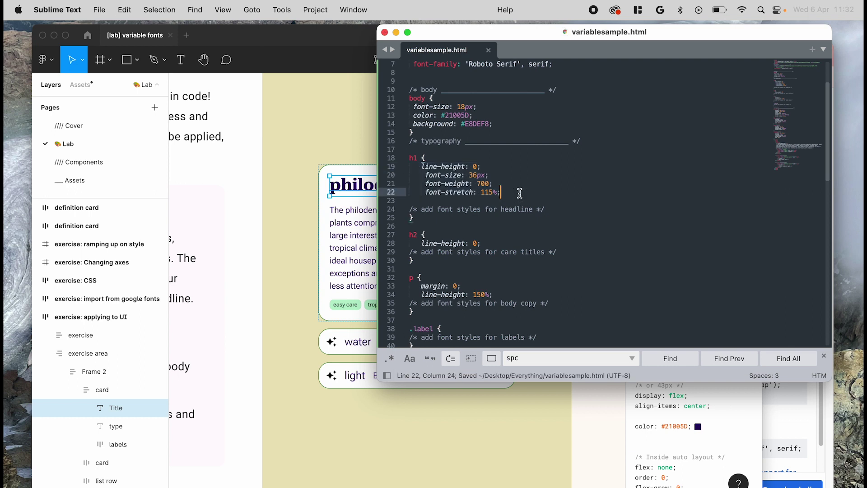